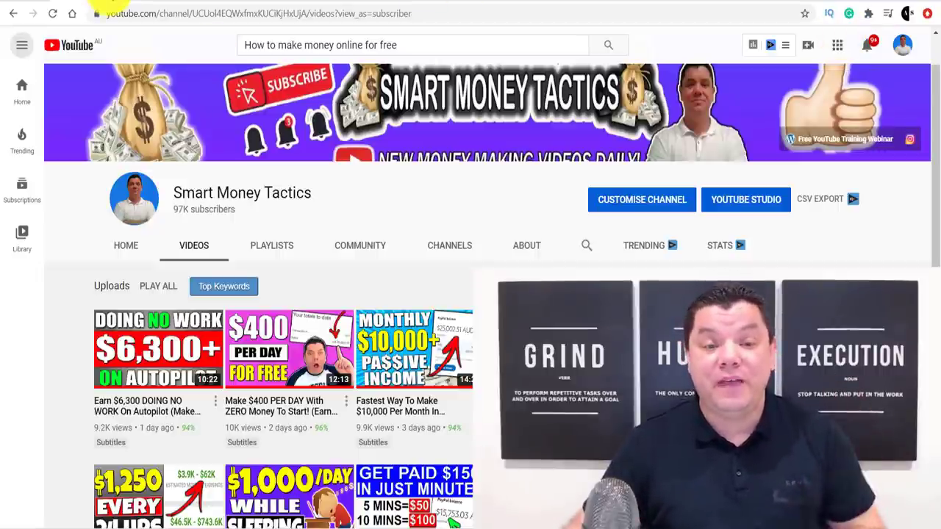
# Open the video's page and look at the links in its description
pyautogui.click(99, 4)
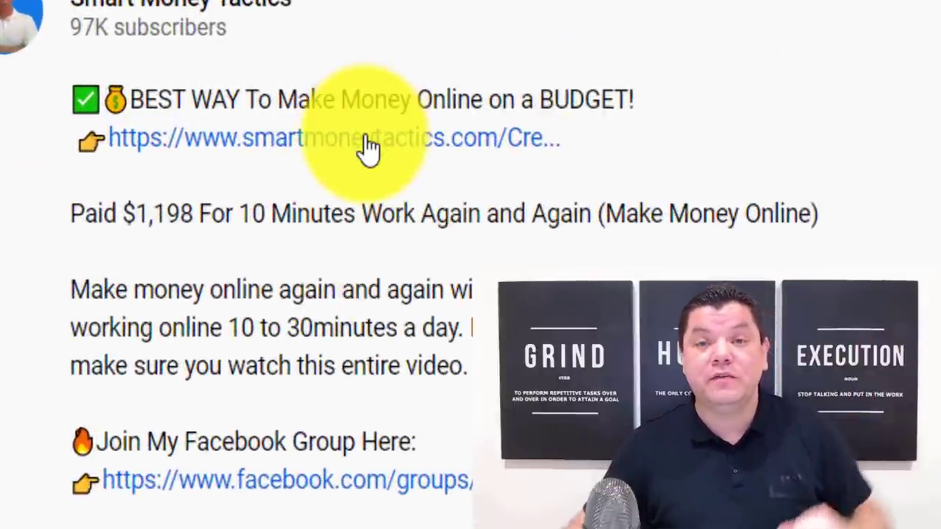
pyautogui.scroll(2, 366, 147)
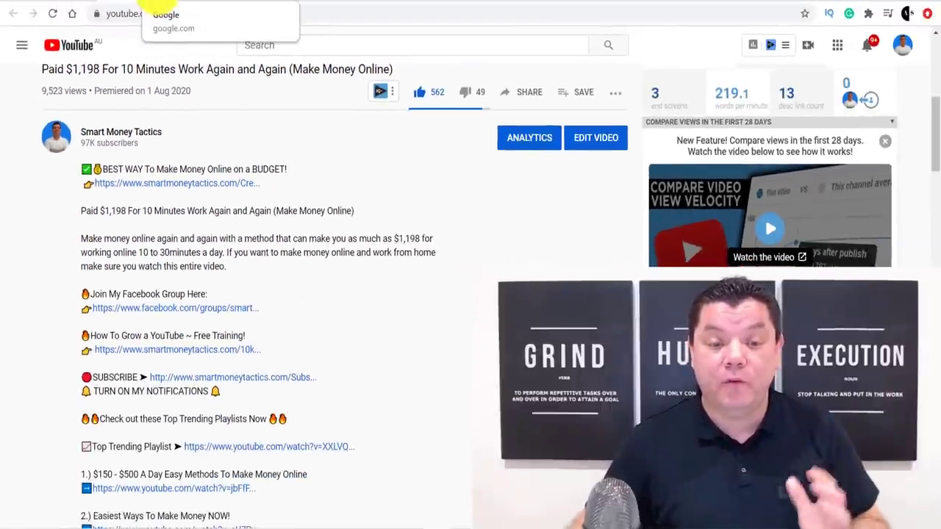
# Switch to Google Forms and create a new blank form
pyautogui.click(157, 4)
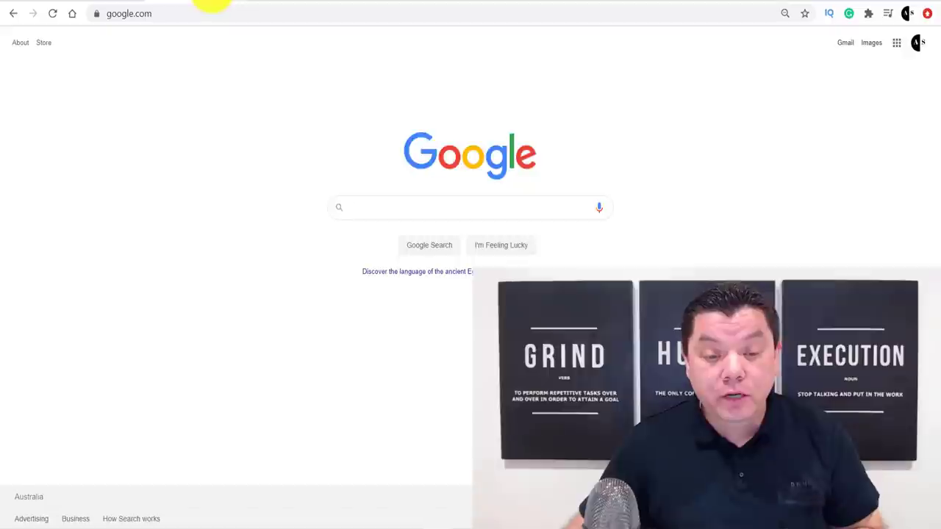
pyautogui.click(211, 3)
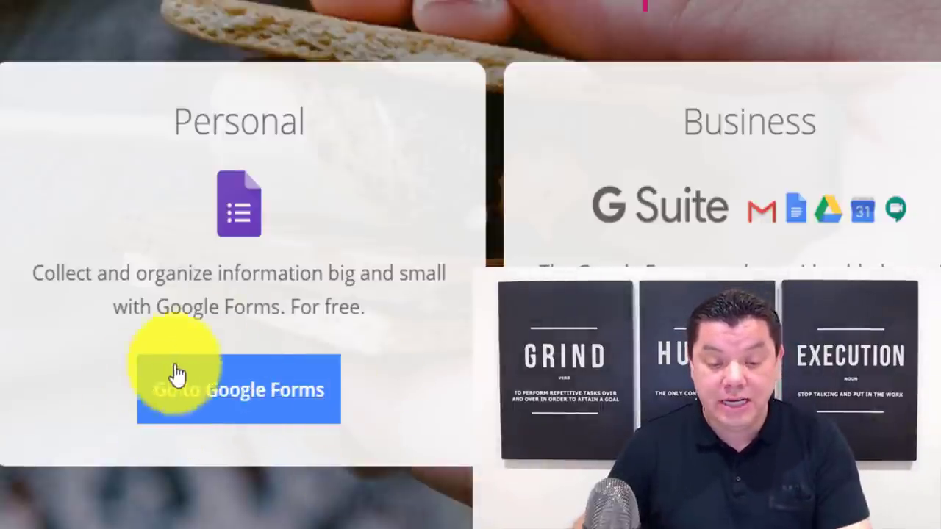
pyautogui.scroll(-3, 249, 400)
pyautogui.scroll(3, 200, 157)
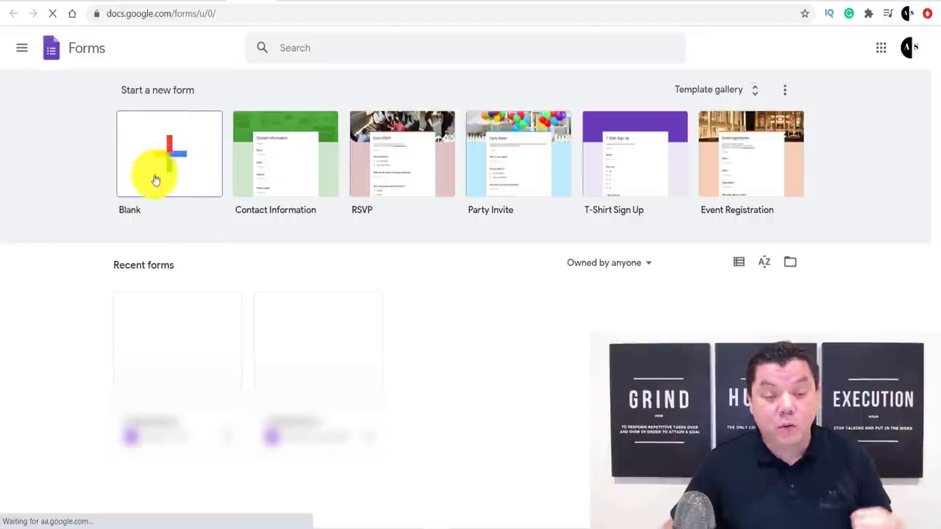
pyautogui.click(147, 166)
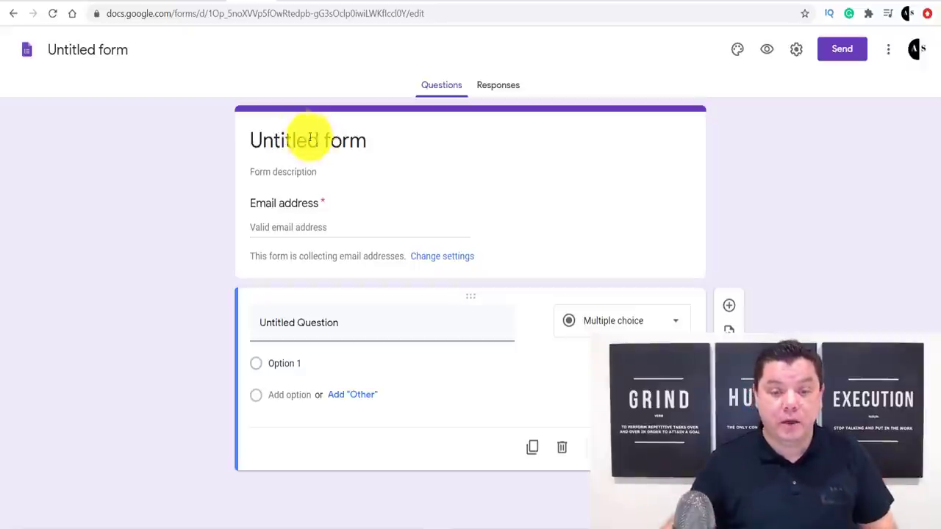
# Replace the form's title with "Affiliate Marketing Training"
pyautogui.click(325, 142)
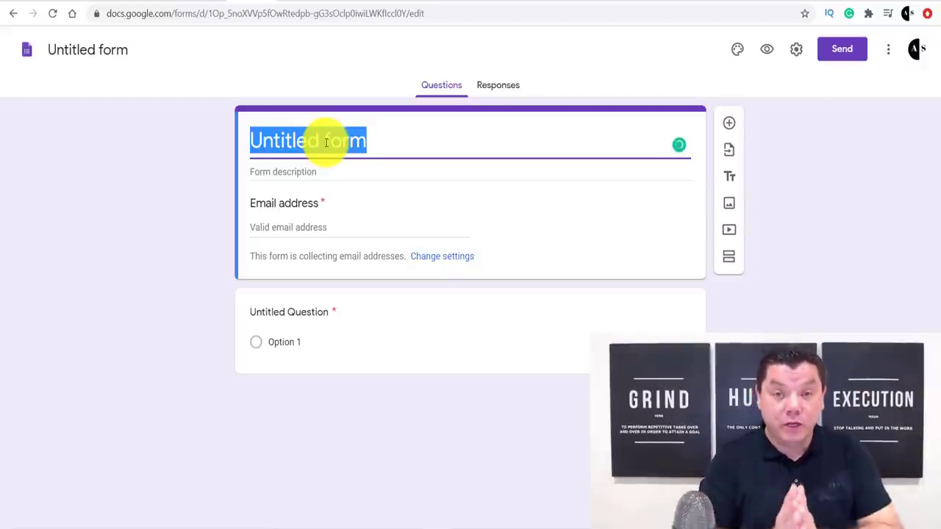
pyautogui.press('BackSpace')
pyautogui.write('A')
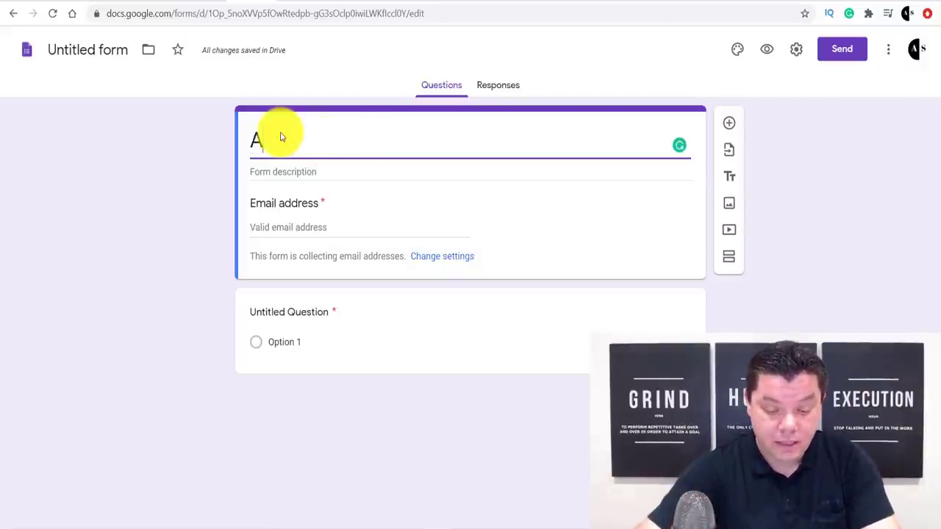
pyautogui.write('ffiliate Market')
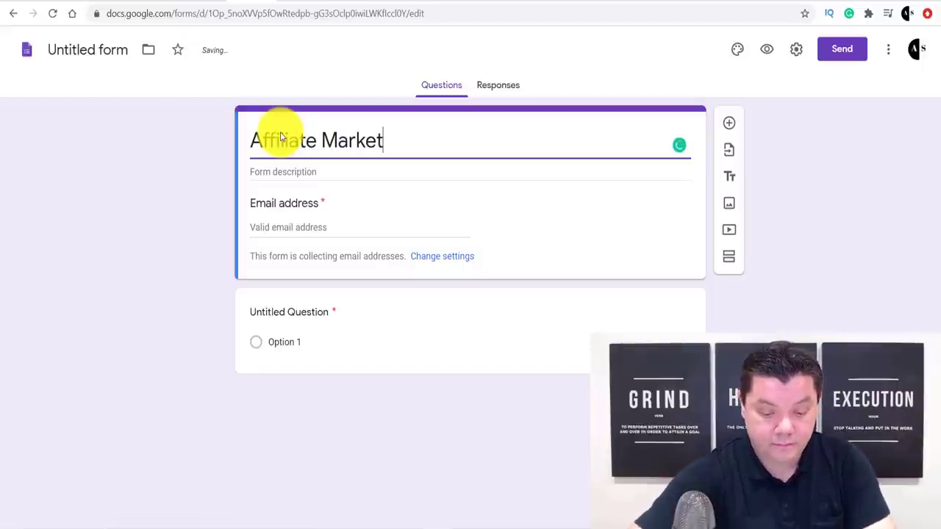
pyautogui.write('ing Training')
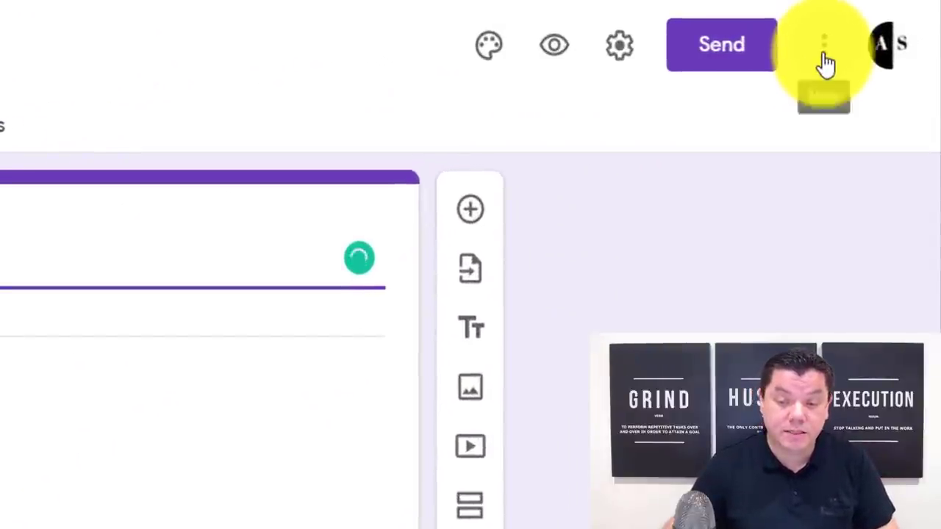
# Save the default settings with email collection, required questions and a default quiz point value of 0 enabled
pyautogui.click(824, 53)
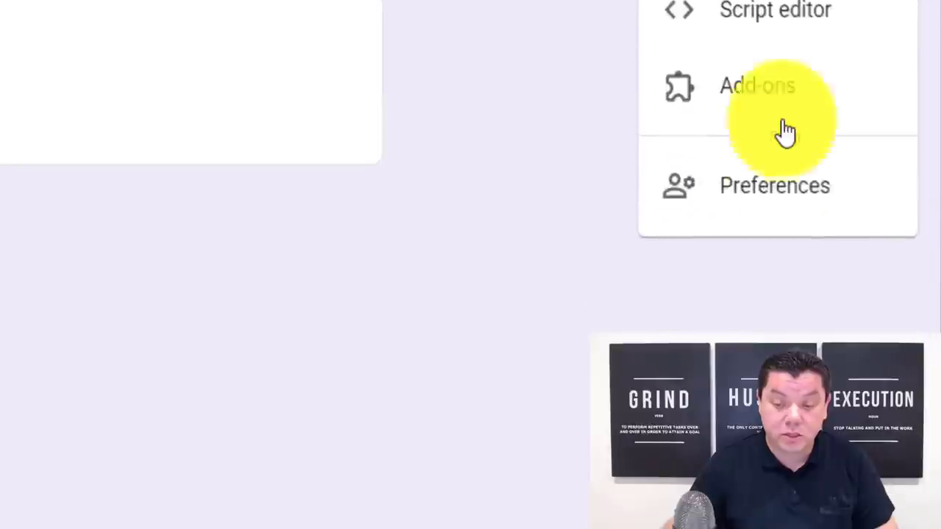
pyautogui.click(777, 206)
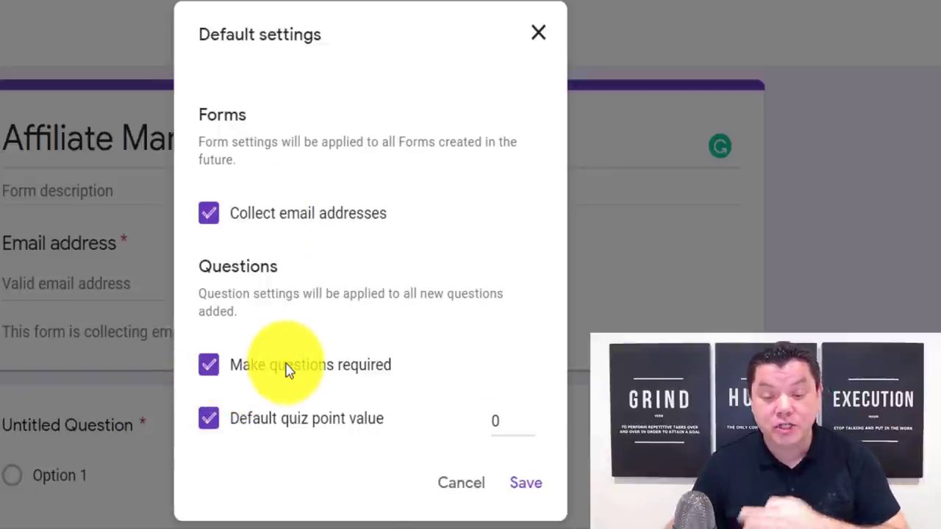
pyautogui.click(524, 485)
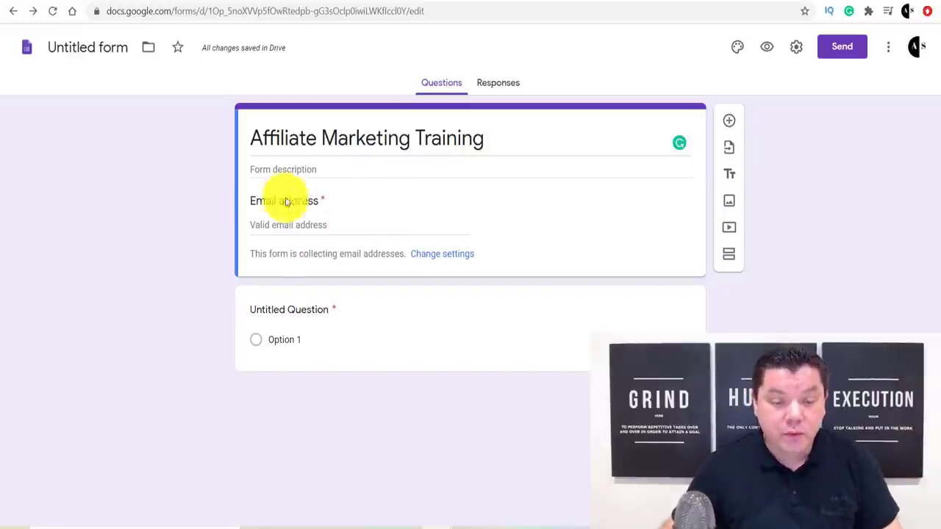
# Add the multiple-choice question "Have you made any money online" with the answers "yes", "No" and "Other"
pyautogui.click(731, 121)
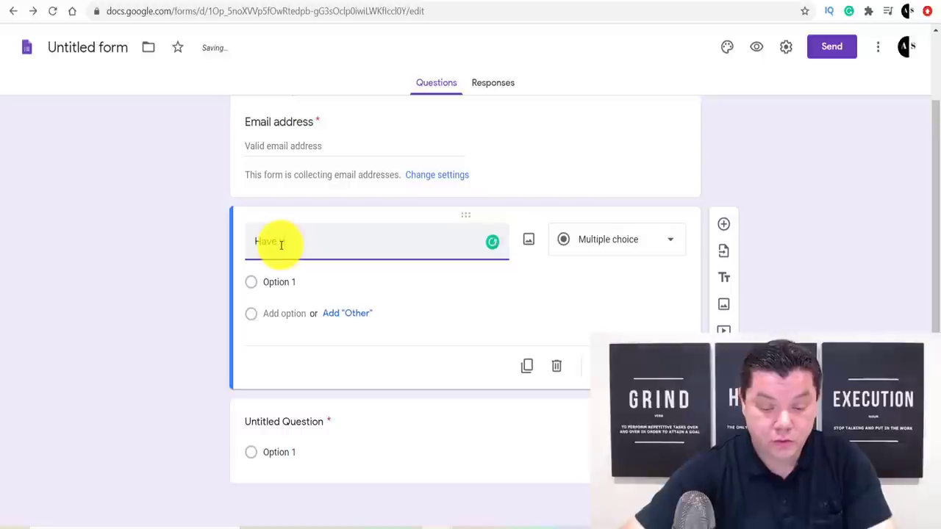
pyautogui.write('you made any money online')
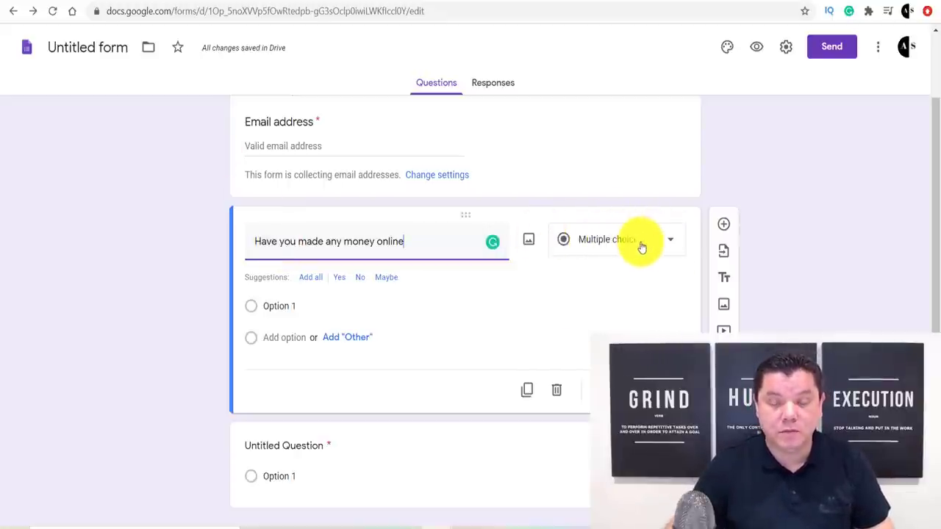
pyautogui.click(305, 305)
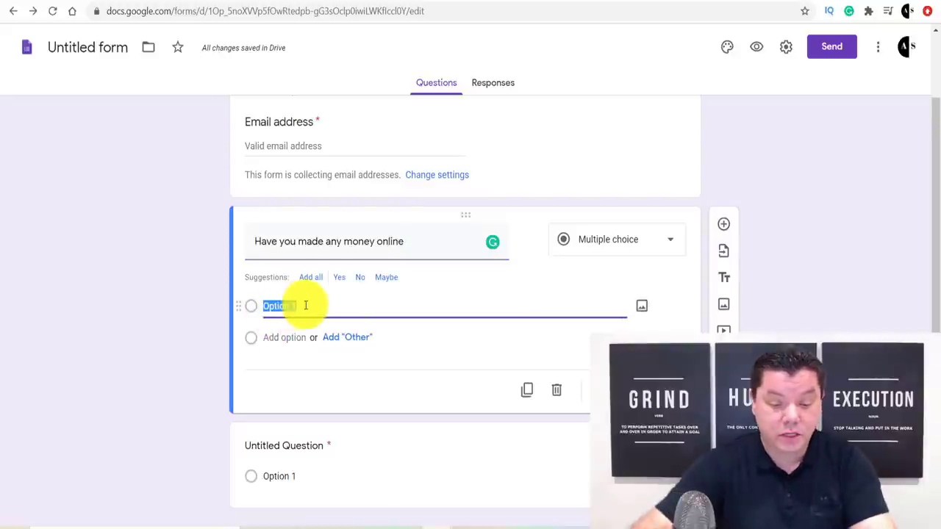
pyautogui.write('yes')
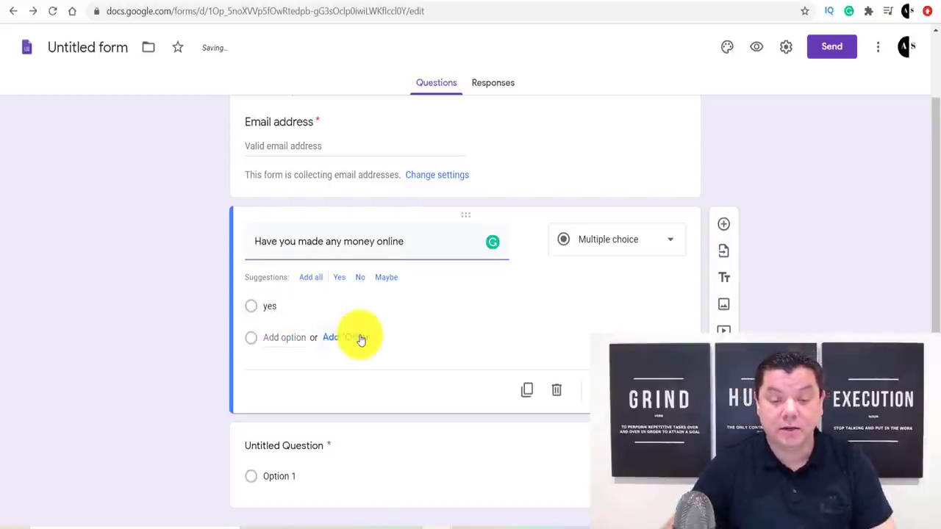
pyautogui.click(353, 337)
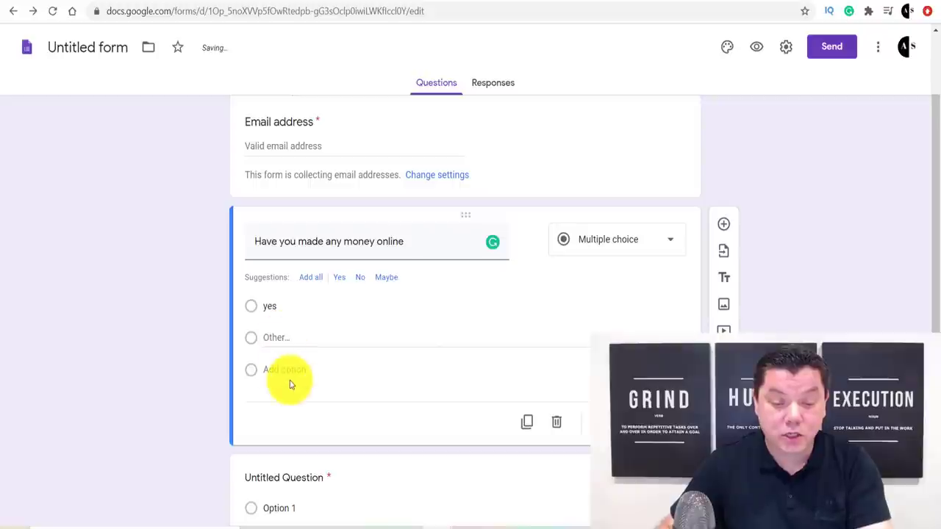
pyautogui.click(293, 376)
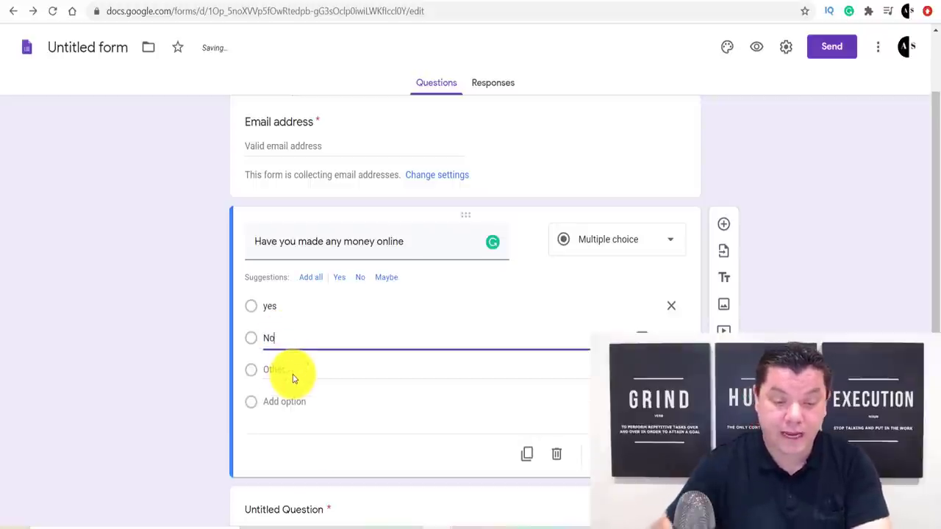
pyautogui.write('No')
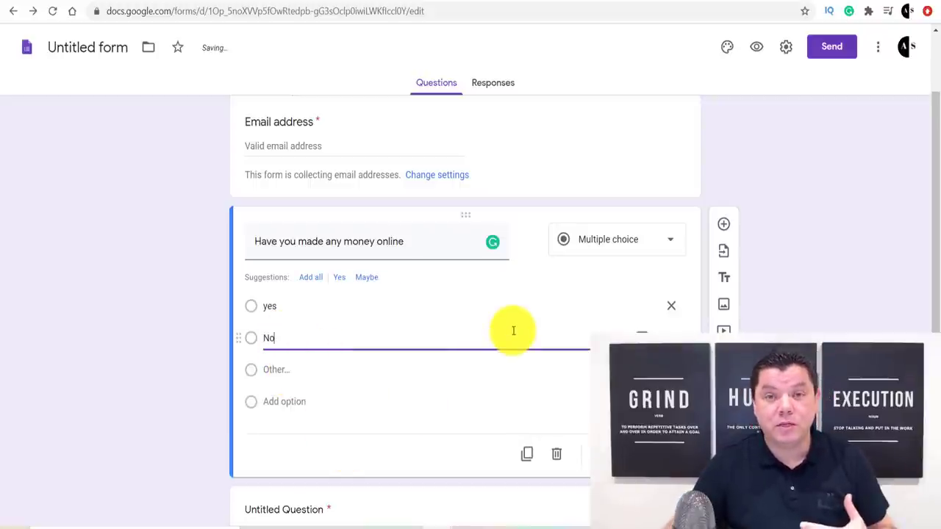
# Check the available question types, keep Multiple choice, and add another blank question below
pyautogui.click(671, 243)
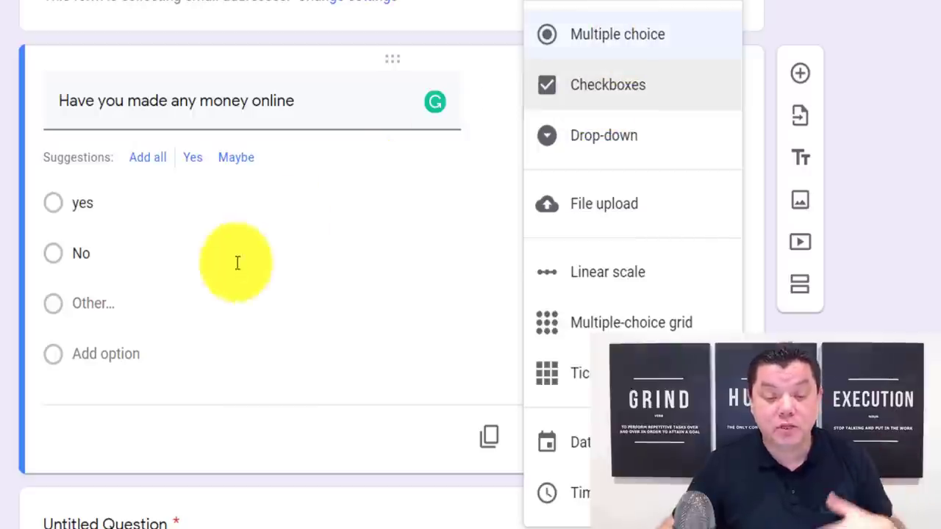
pyautogui.click(923, 65)
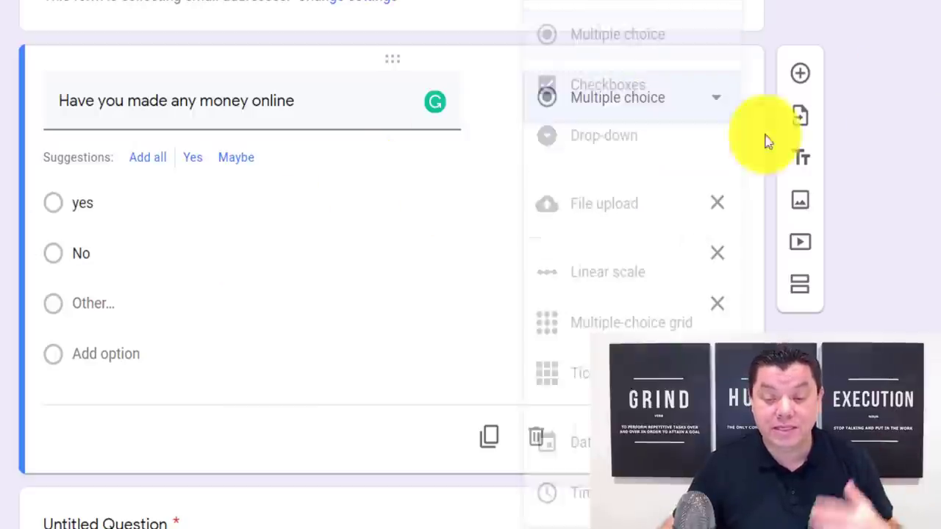
pyautogui.click(800, 81)
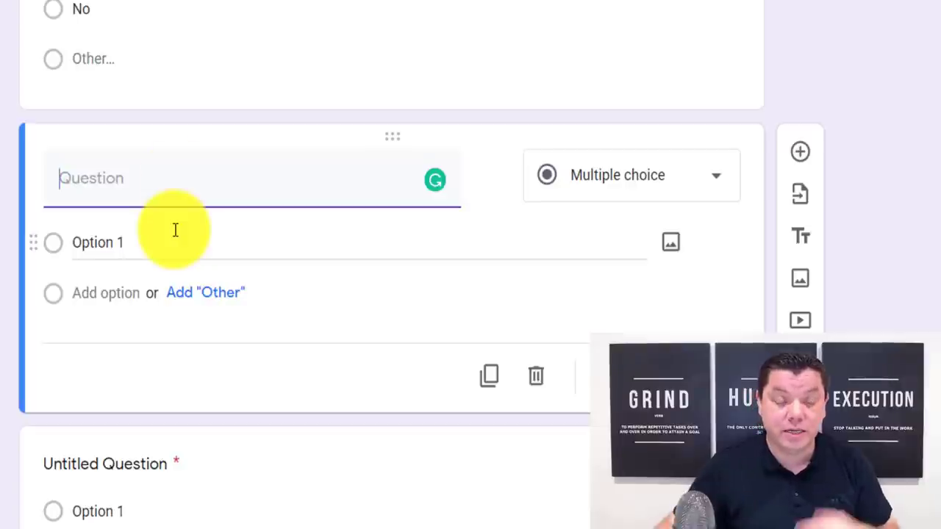
# Review the completed Affiliate Marketing Training form, including its email field and questions on affiliate marketing interest, monthly income and willingness to pay
pyautogui.scroll(15, 309, 147)
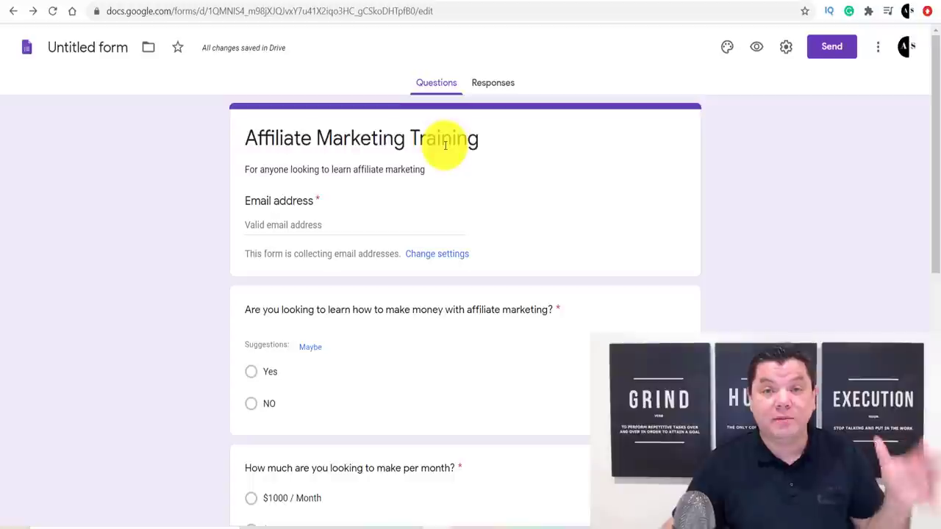
pyautogui.scroll(-1, 451, 147)
pyautogui.scroll(1, 441, 210)
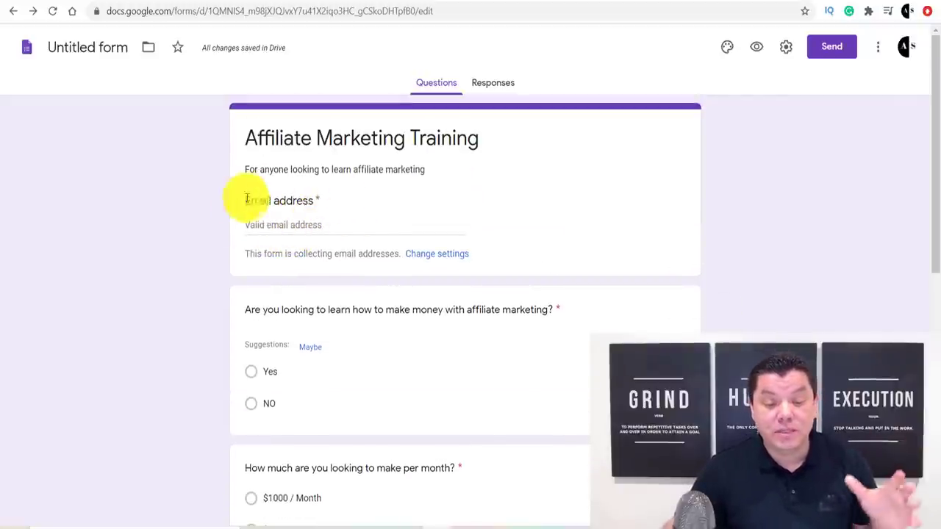
pyautogui.scroll(-1, 316, 221)
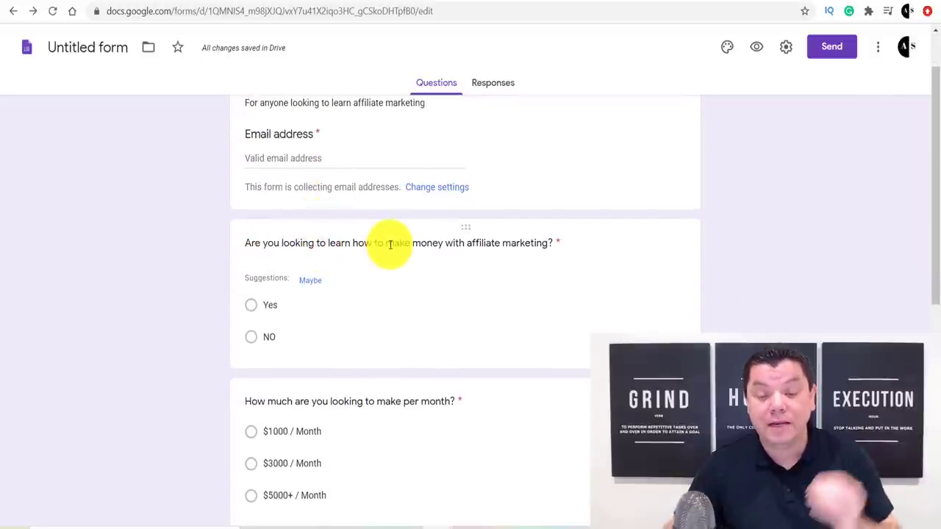
pyautogui.scroll(-2, 408, 244)
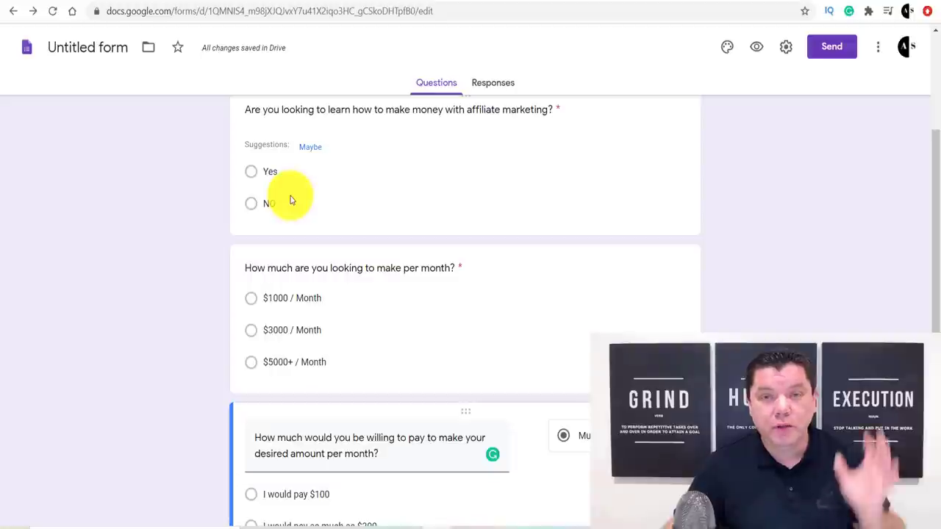
pyautogui.scroll(-1, 287, 213)
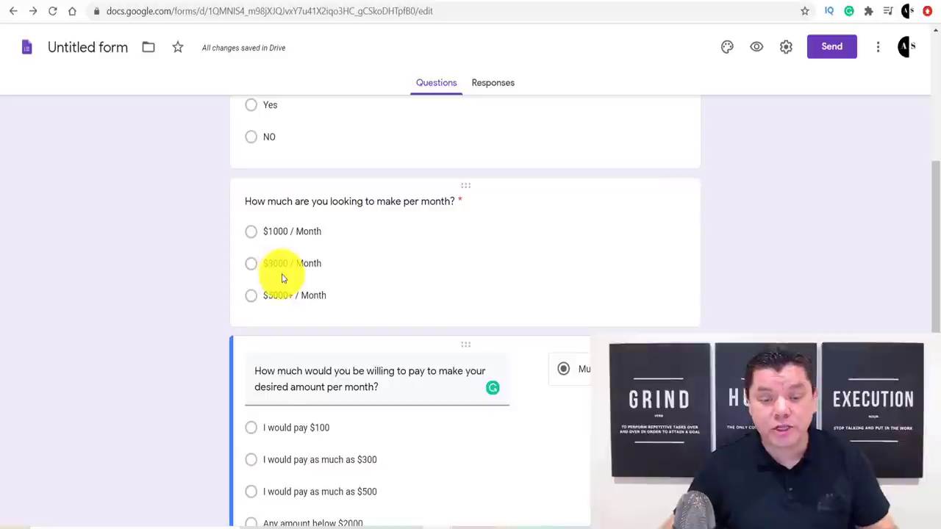
pyautogui.scroll(-2, 282, 278)
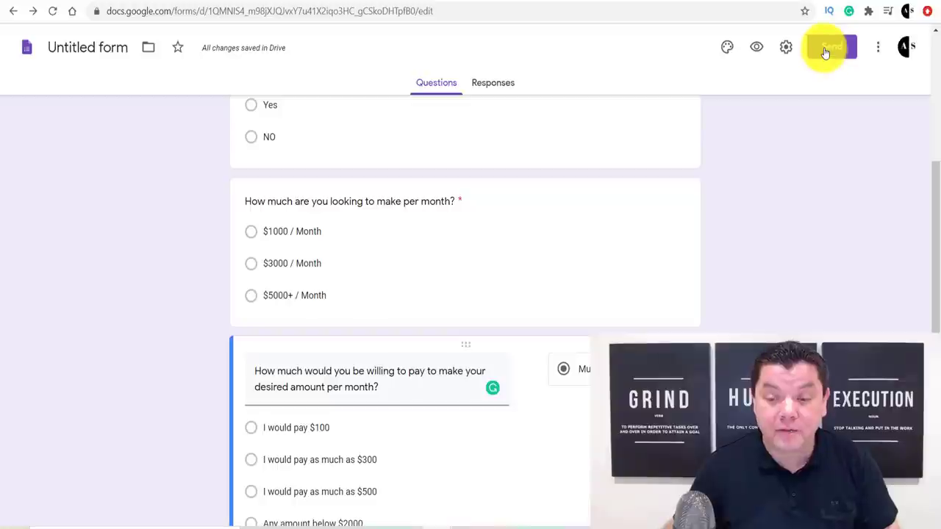
# Generate a shortened share link for the form and copy it
pyautogui.click(825, 49)
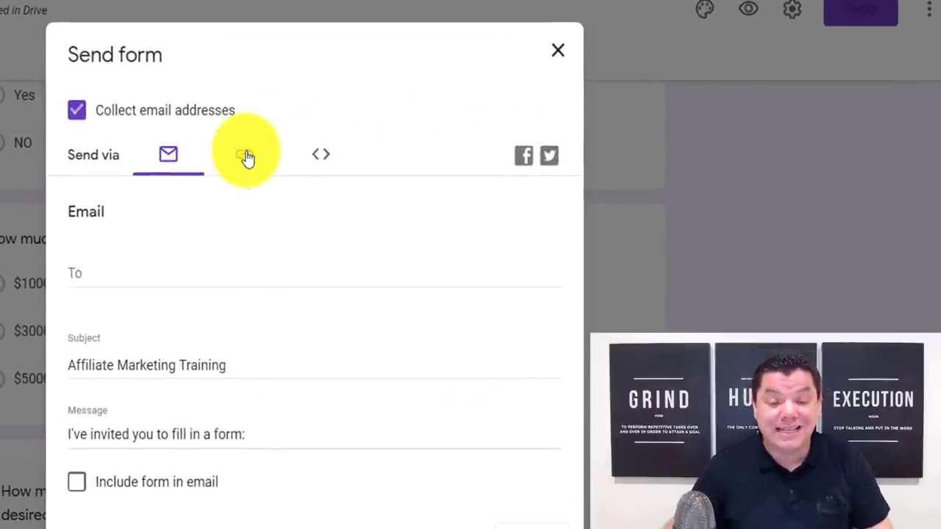
pyautogui.click(283, 157)
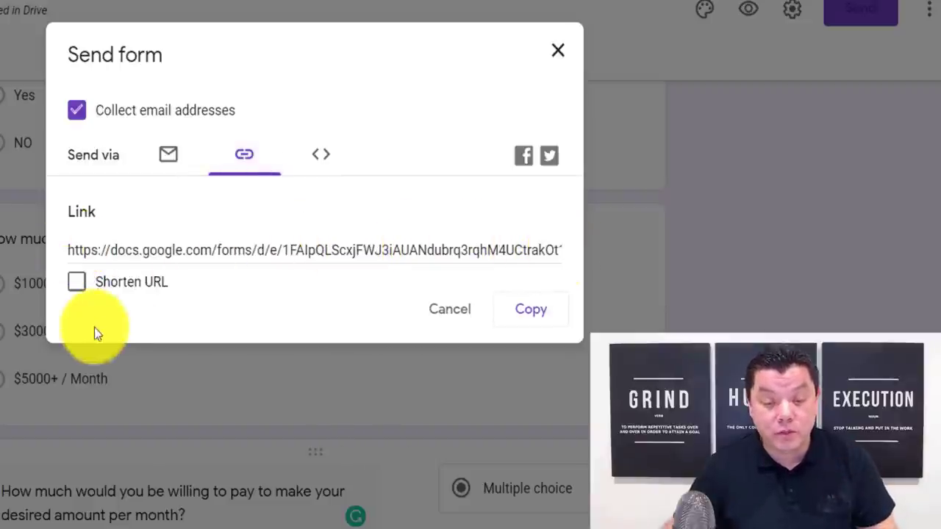
pyautogui.click(78, 285)
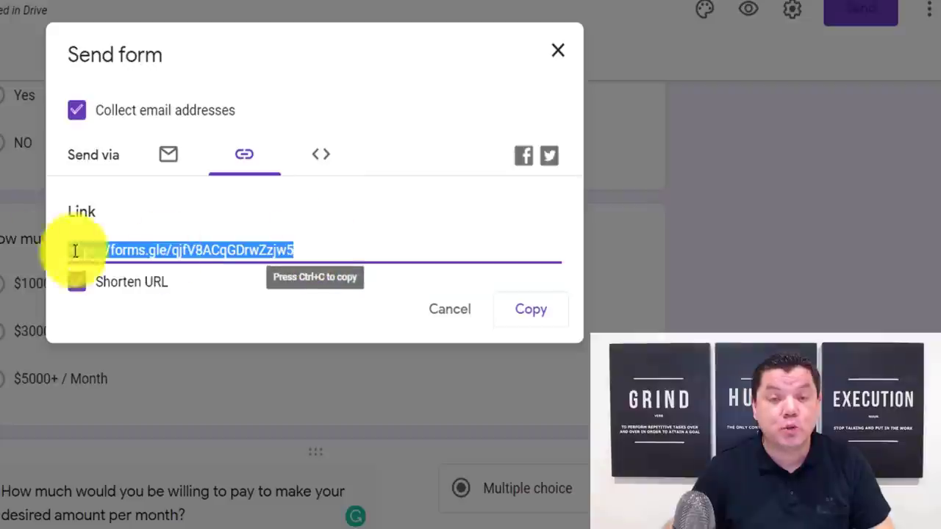
pyautogui.click(531, 310)
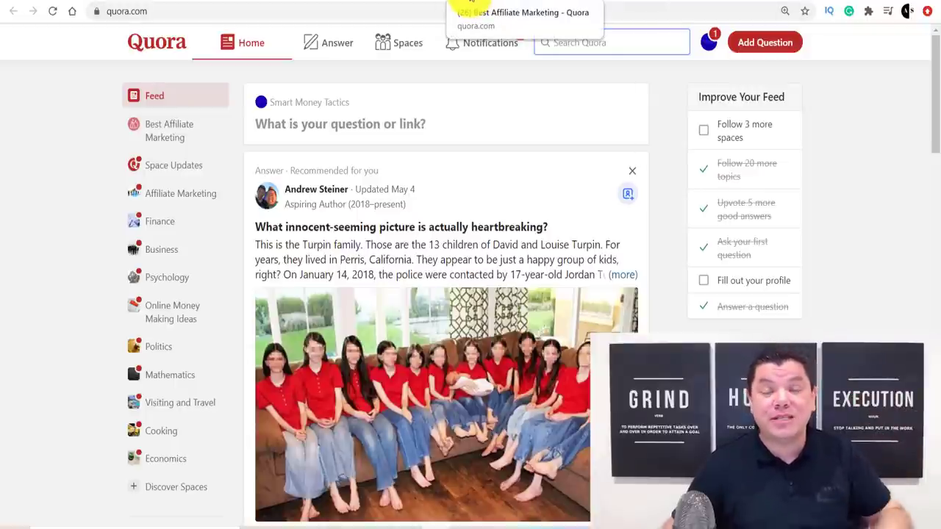
# Switch to the Best Affiliate Marketing space on Quora and discard the empty question draft
pyautogui.click(471, 2)
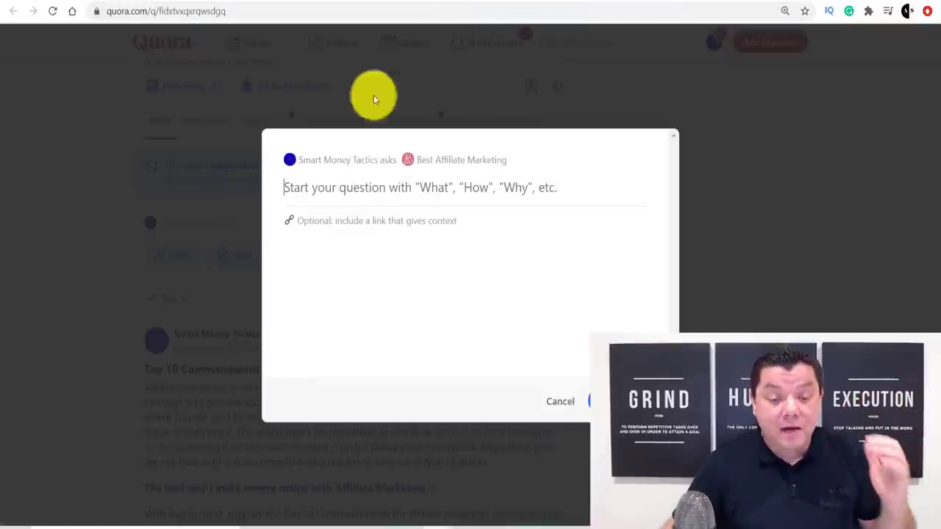
pyautogui.click(557, 401)
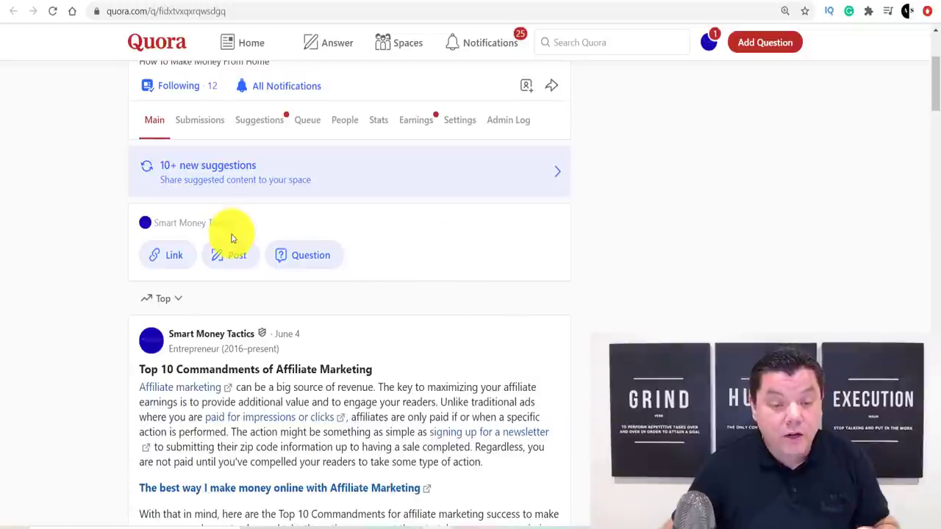
# Examine the Best Affiliate Marketing space and read through its Top 10 Commandments of Affiliate Marketing post with its embedded links
pyautogui.scroll(2, 214, 224)
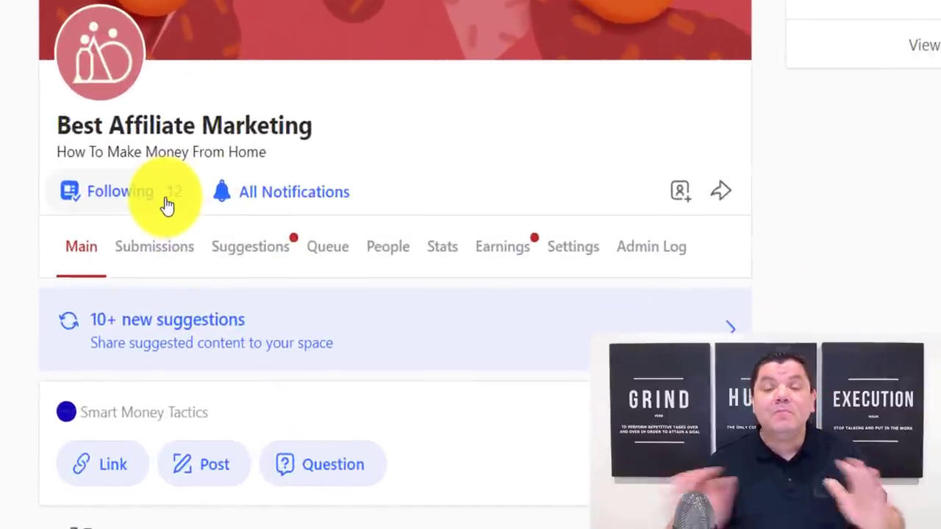
pyautogui.scroll(-9, 167, 206)
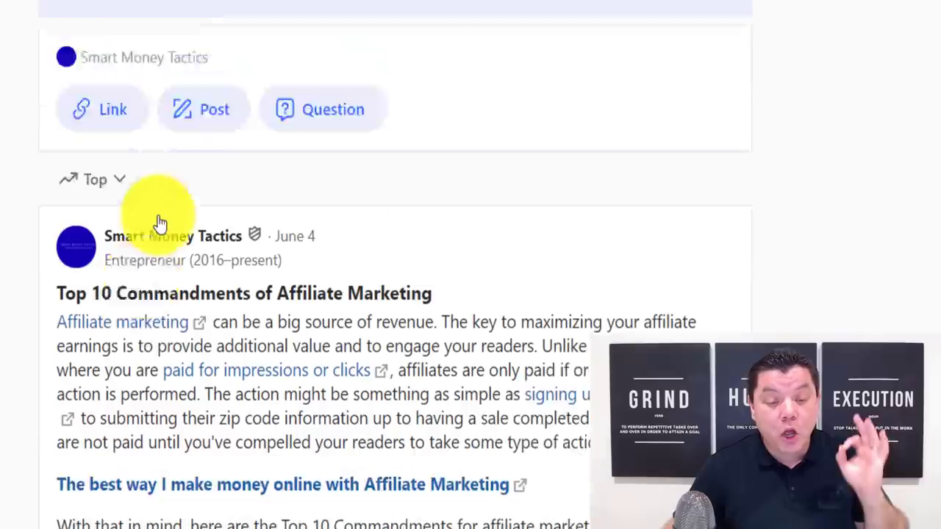
pyautogui.scroll(-8, 213, 206)
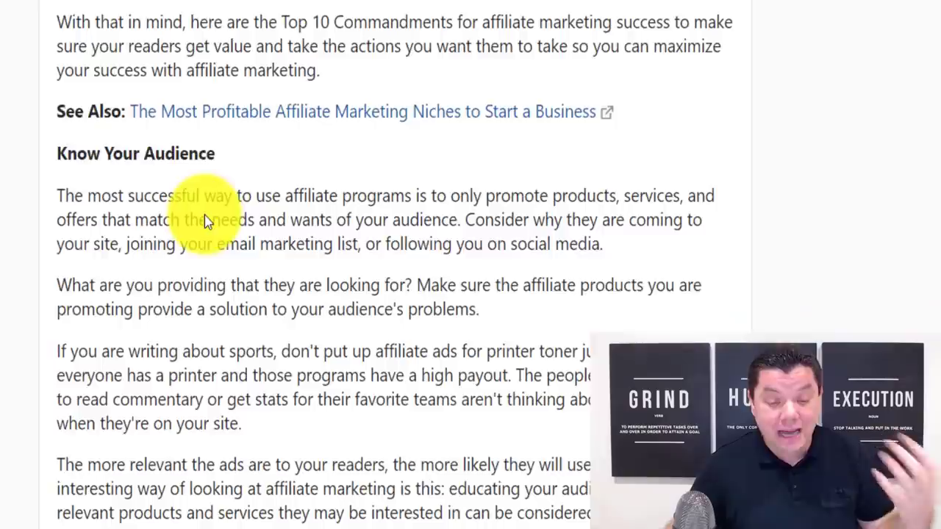
pyautogui.scroll(15, 231, 246)
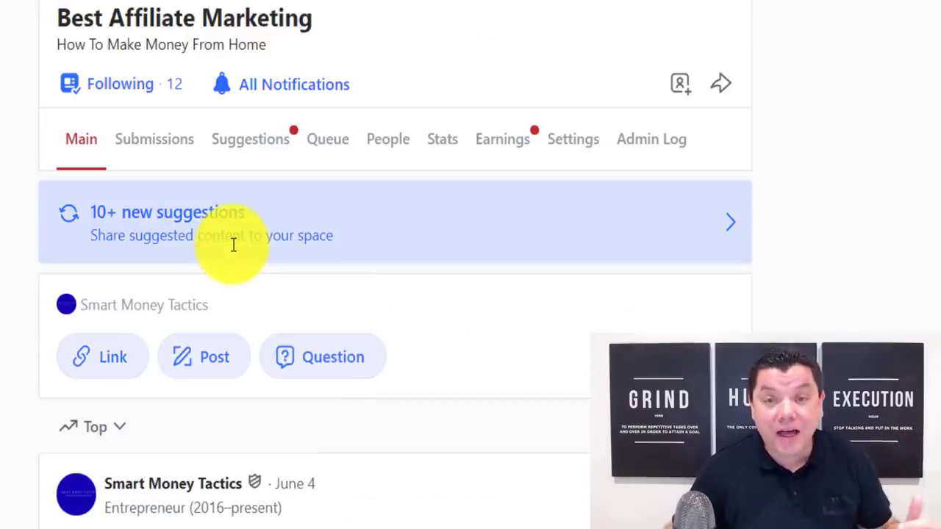
pyautogui.scroll(-10, 231, 242)
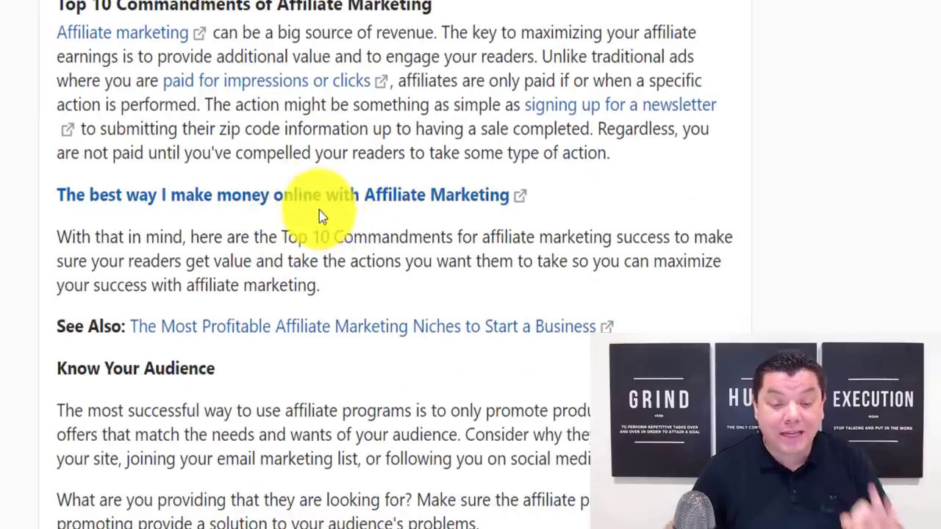
pyautogui.scroll(-11, 319, 212)
pyautogui.scroll(-15, 325, 227)
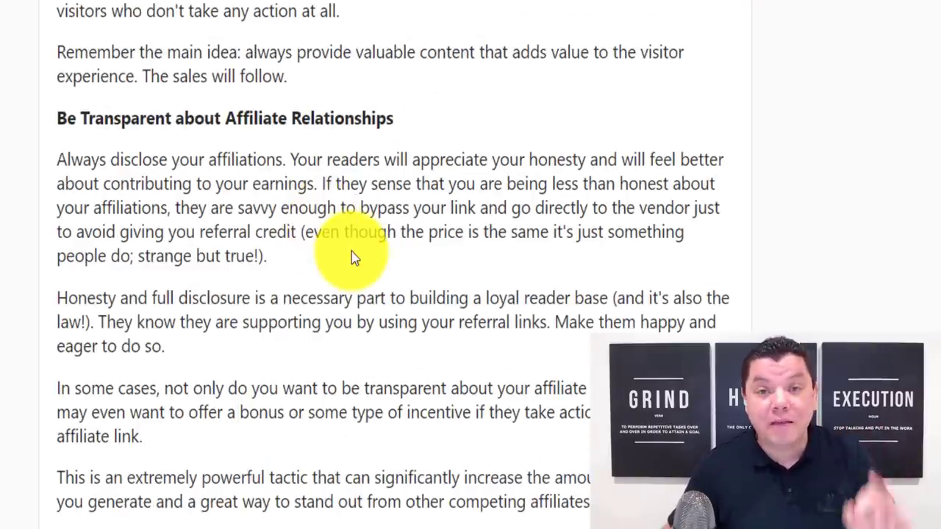
pyautogui.scroll(20, 352, 250)
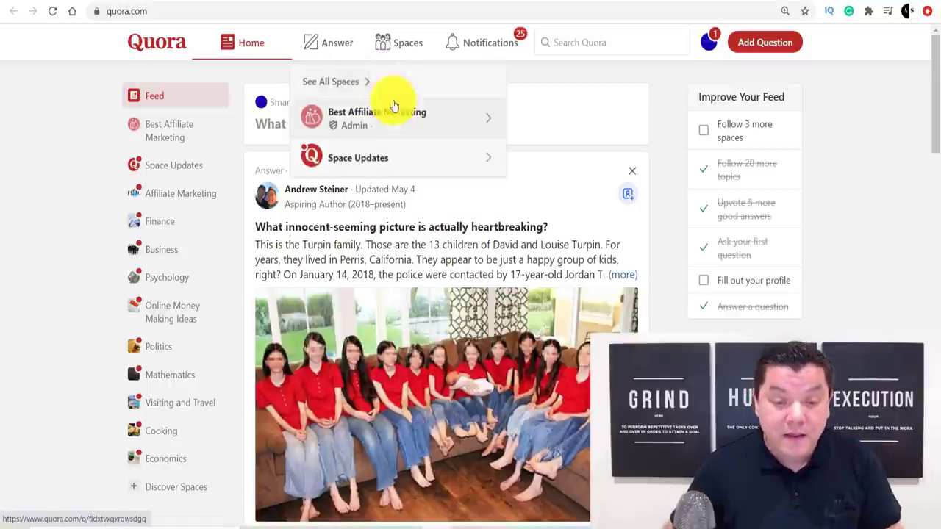
# Show all Quora spaces and browse the suggested ones under Discover Spaces
pyautogui.click(340, 88)
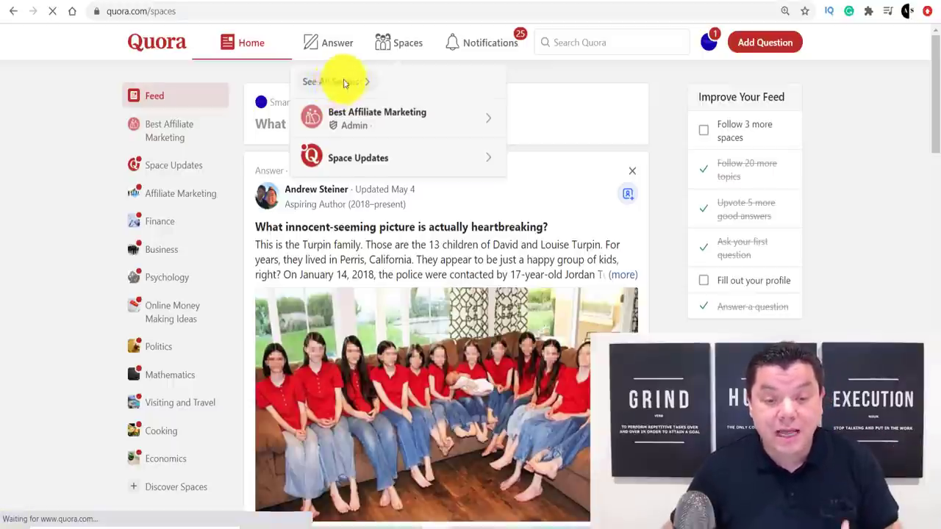
pyautogui.scroll(-4, 301, 382)
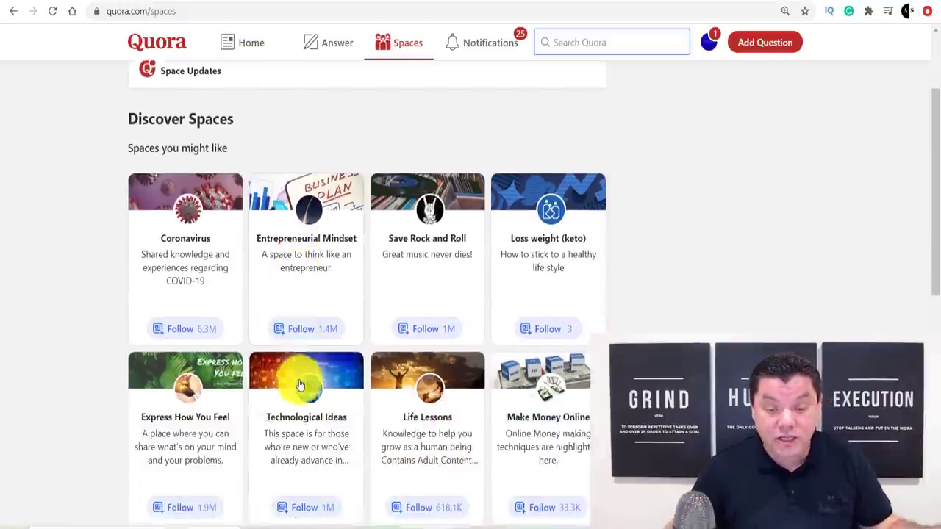
pyautogui.scroll(3, 184, 315)
pyautogui.scroll(-2, 168, 297)
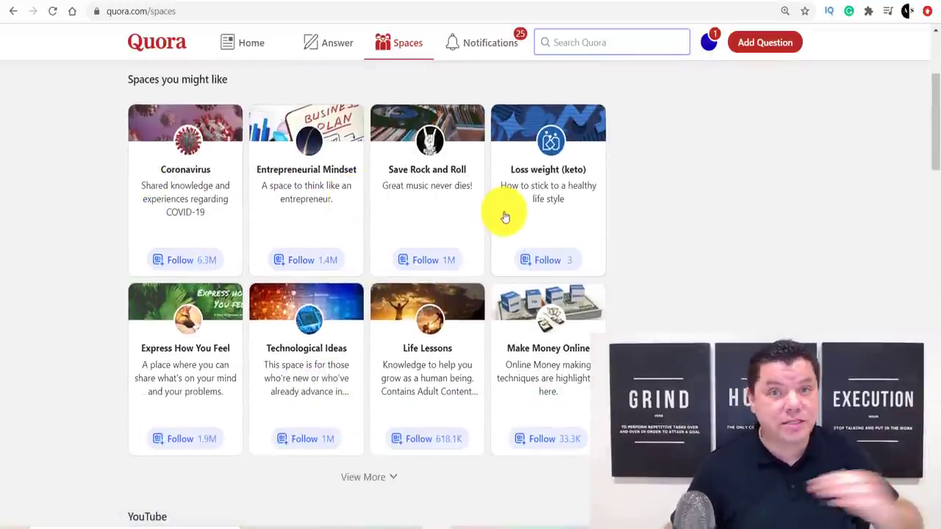
pyautogui.scroll(-2, 502, 216)
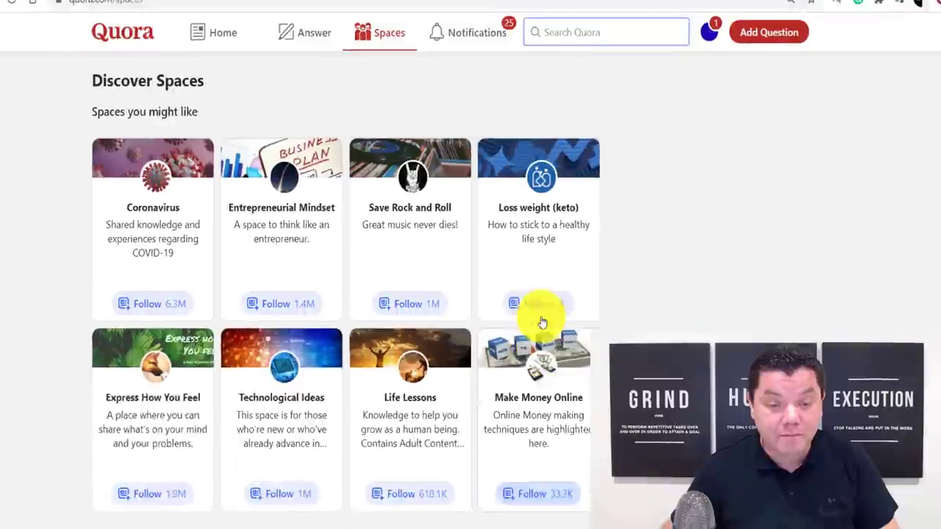
pyautogui.scroll(3, 461, 273)
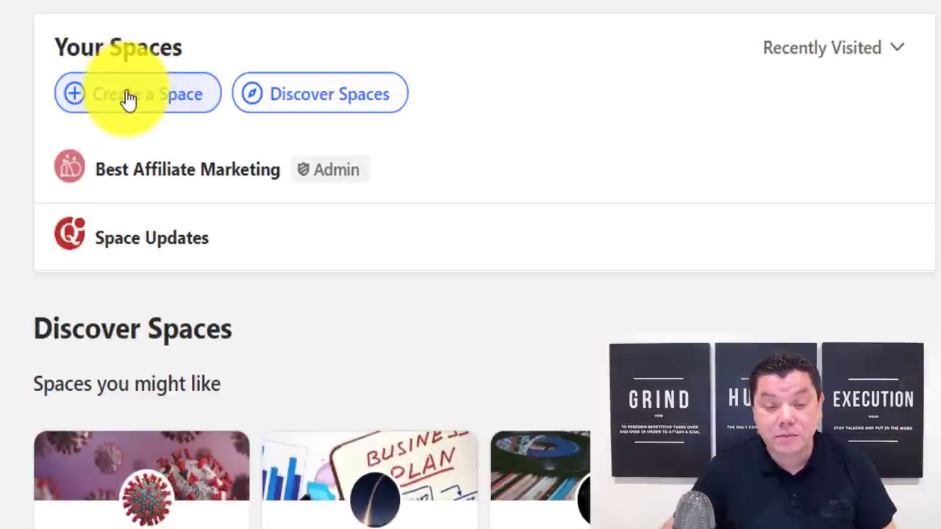
# Start a new space, entering the name "Make Money Online" and the description "Free ways to make money online"
pyautogui.click(126, 100)
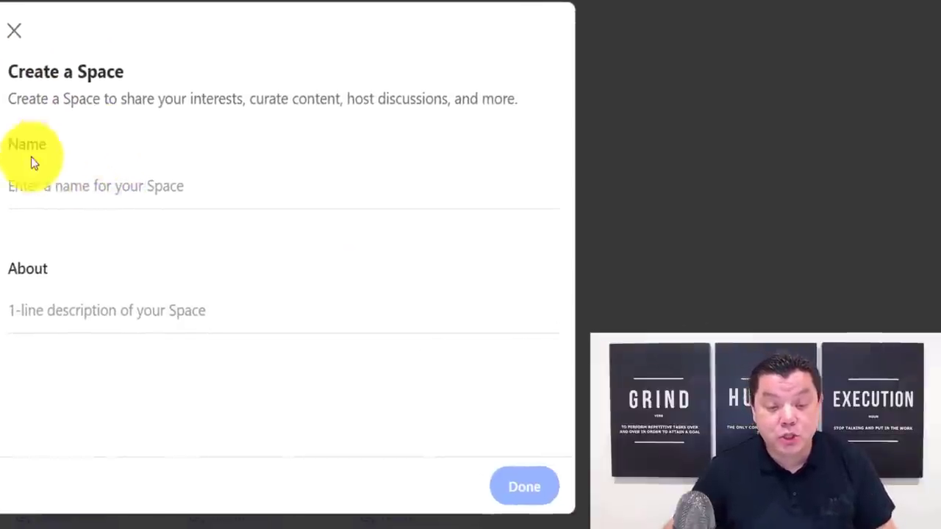
pyautogui.click(72, 182)
pyautogui.write('Make Money Online')
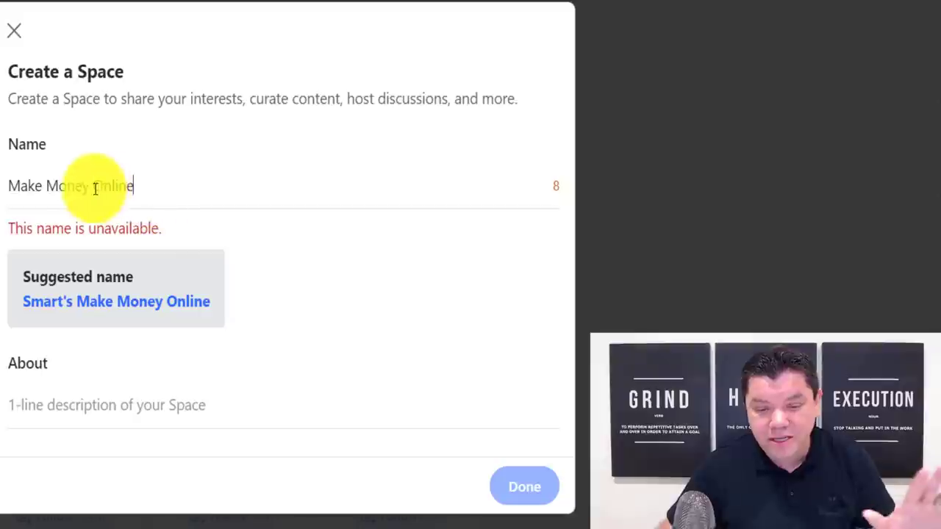
pyautogui.click(96, 405)
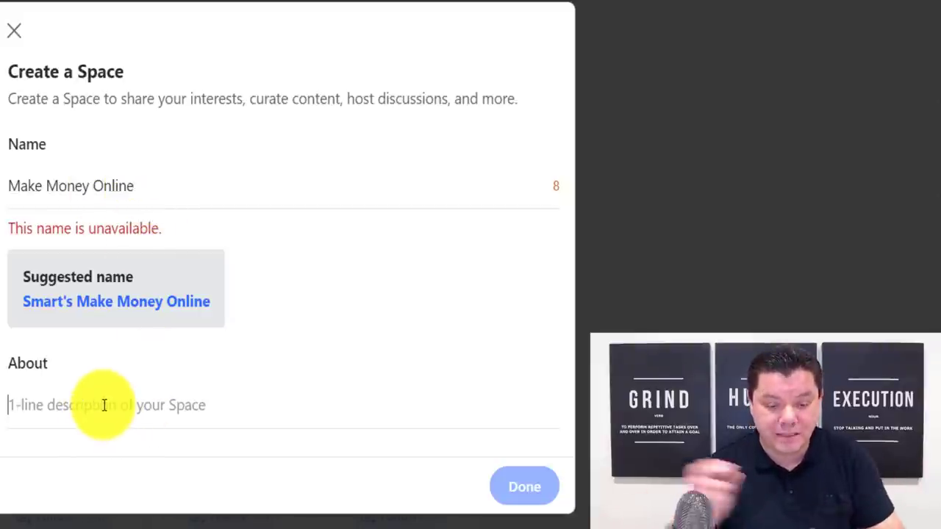
pyautogui.write('Free ways to make mo')
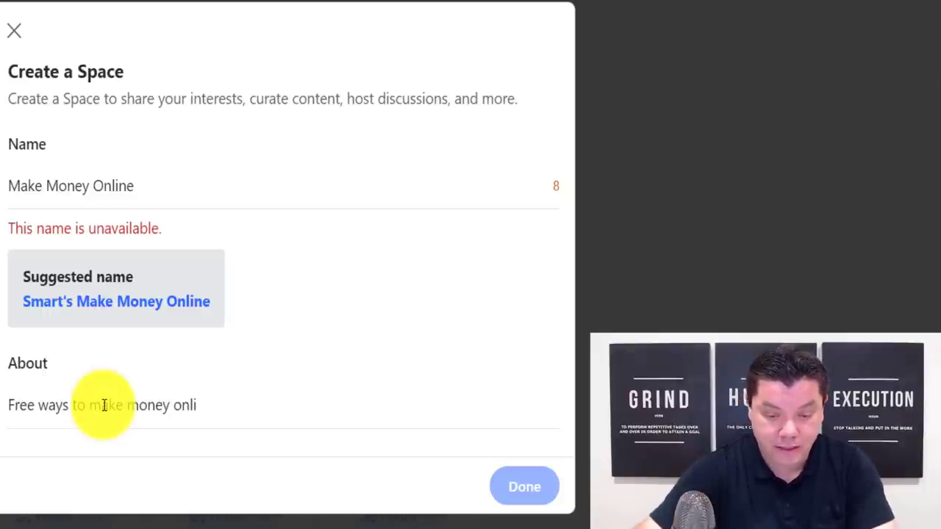
pyautogui.write('ne')
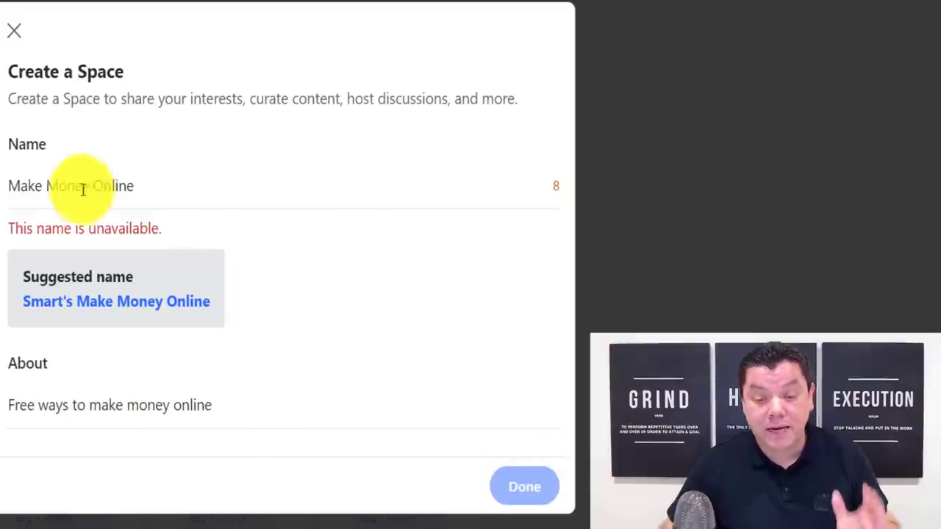
# Change the new space's name to "Make Money Online 101 1" and create the space
pyautogui.click(147, 189)
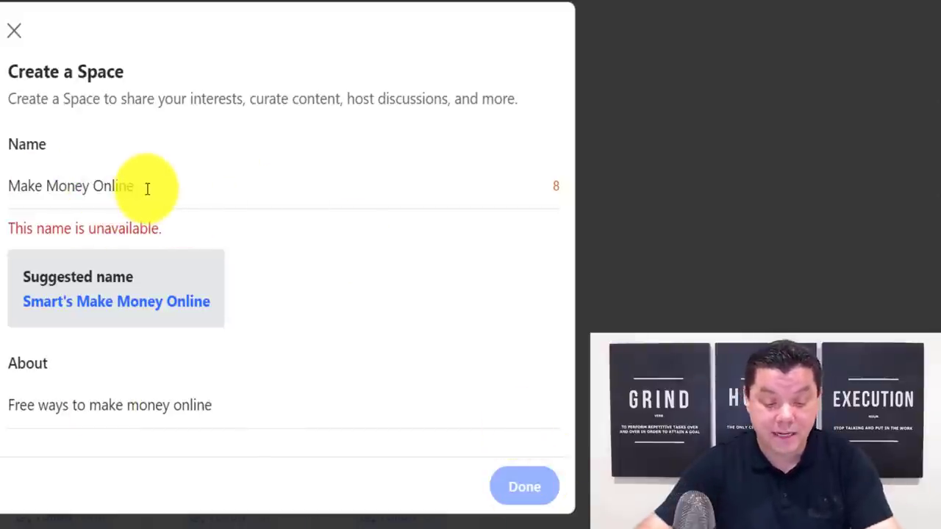
pyautogui.write('101')
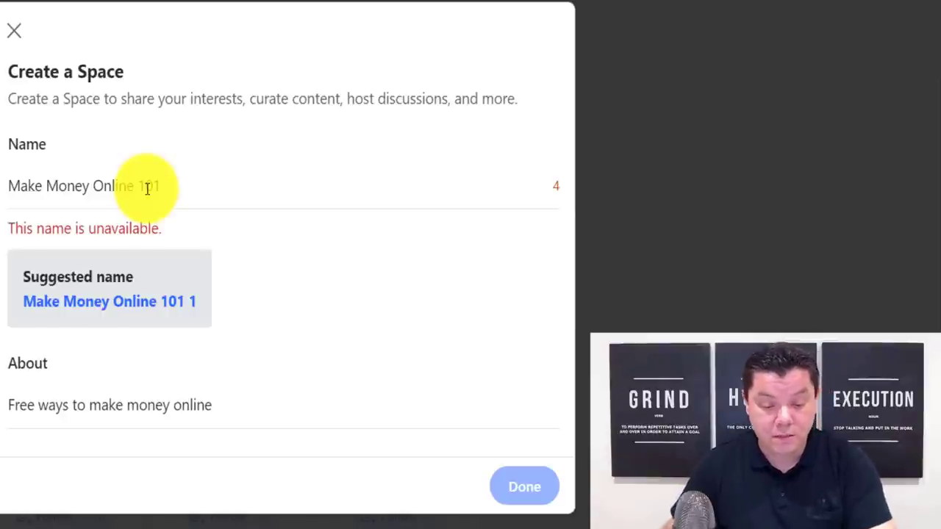
pyautogui.write(' 1')
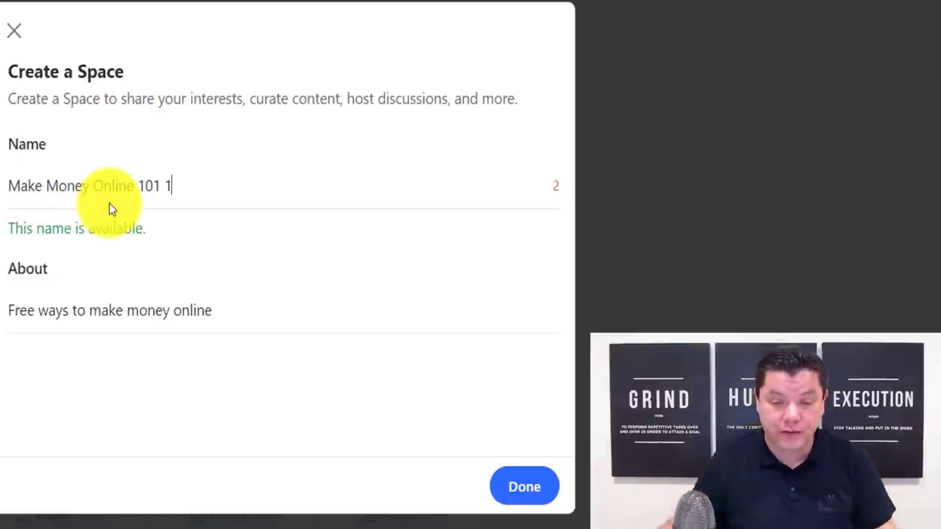
pyautogui.click(527, 494)
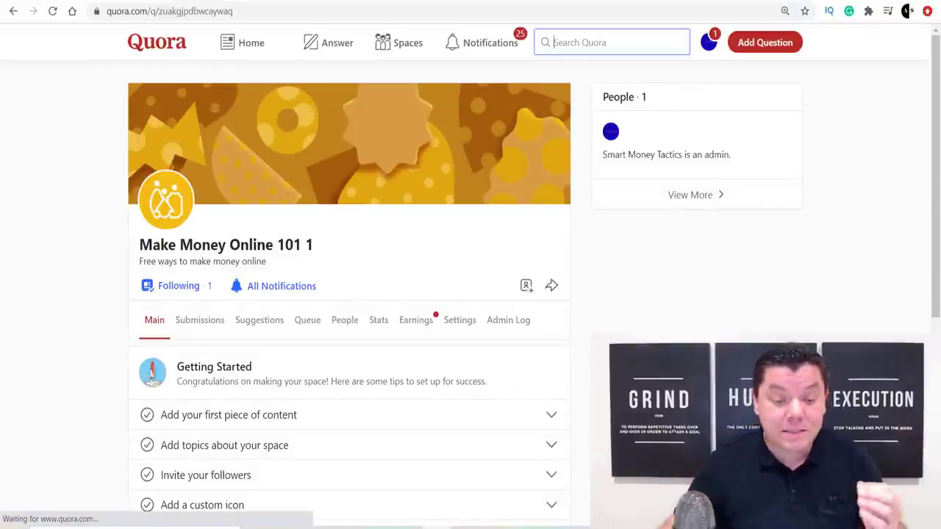
pyautogui.scroll(-1, 350, 294)
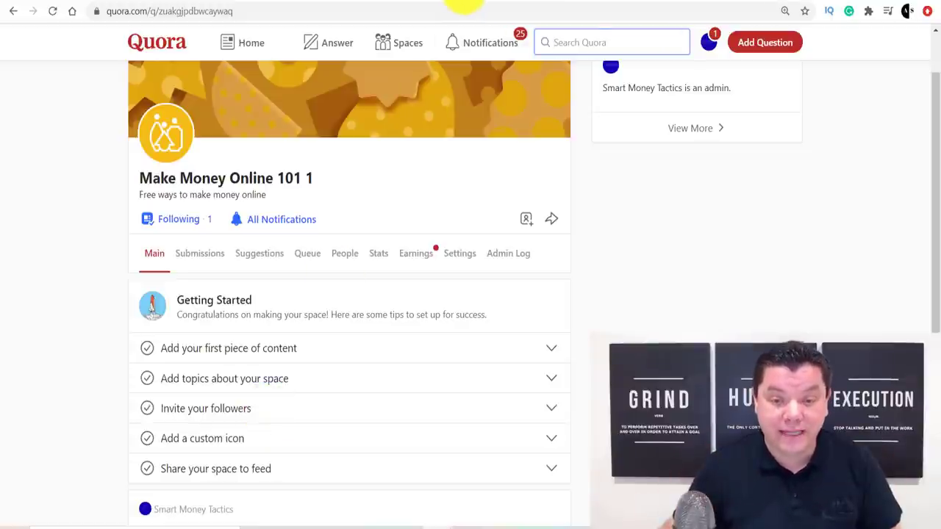
# Return to the Best Affiliate Marketing space and look over its posting options and top post
pyautogui.click(478, 2)
pyautogui.scroll(-5, 315, 316)
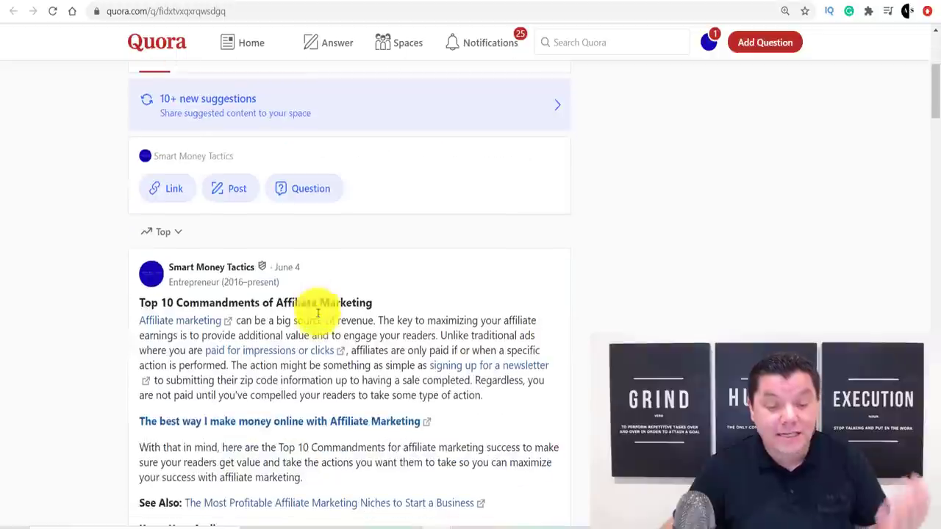
pyautogui.scroll(3, 302, 294)
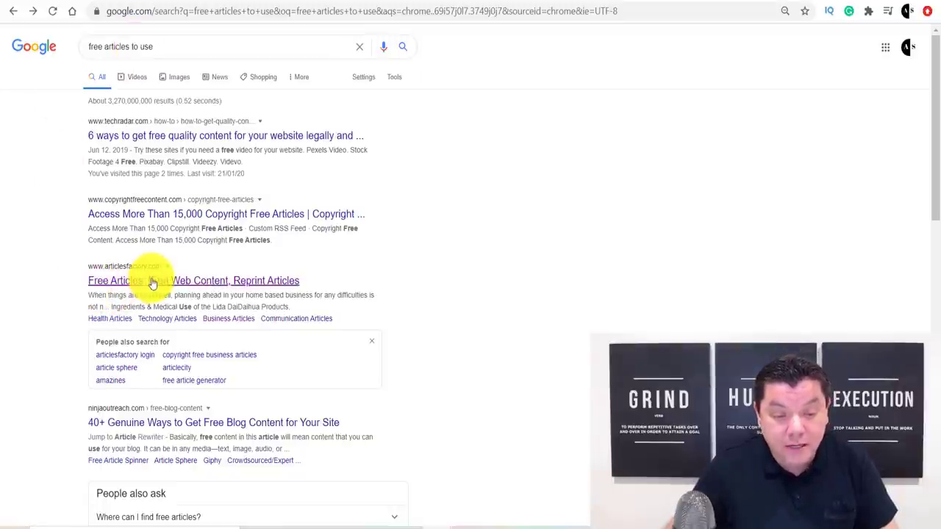
# Open the Articles Factory site from the Google results for free articles and search it for "affiliate marketing"
pyautogui.click(266, 290)
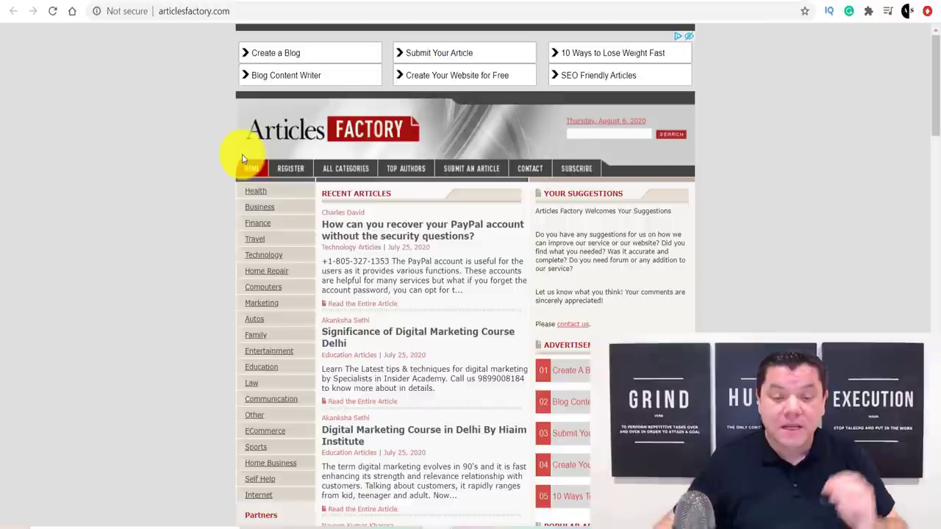
pyautogui.scroll(-2, 419, 275)
pyautogui.scroll(2, 420, 284)
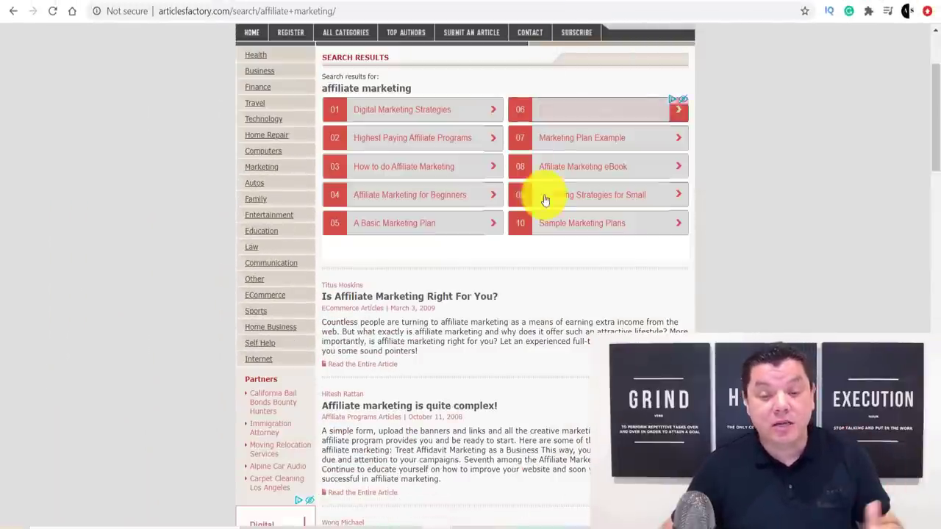
# Look through the affiliate marketing articles in the Articles Factory search results for content to reuse
pyautogui.scroll(3, 544, 196)
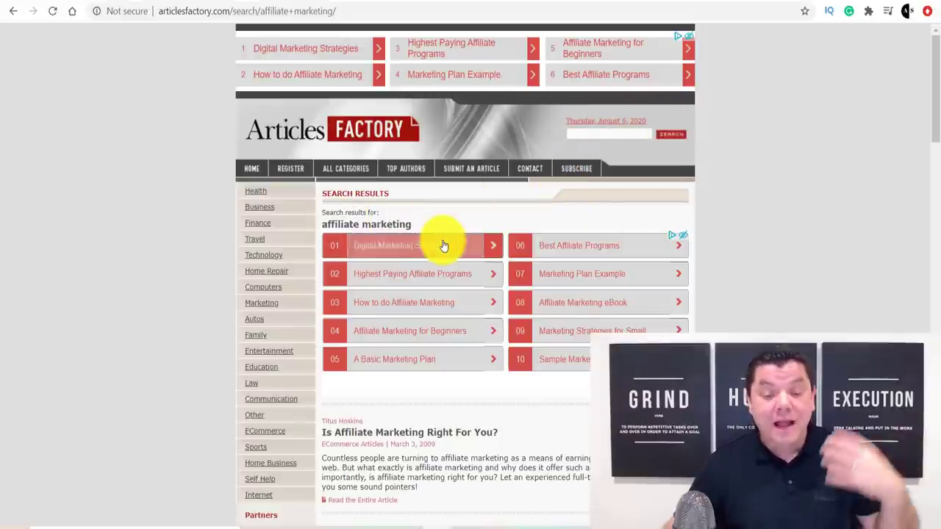
pyautogui.scroll(-3, 441, 246)
pyautogui.scroll(-7, 443, 250)
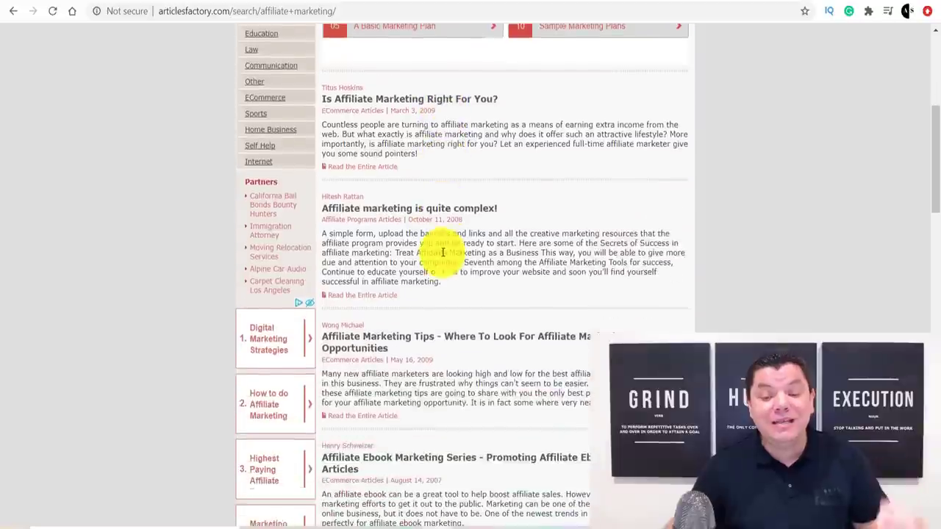
pyautogui.scroll(-2, 443, 261)
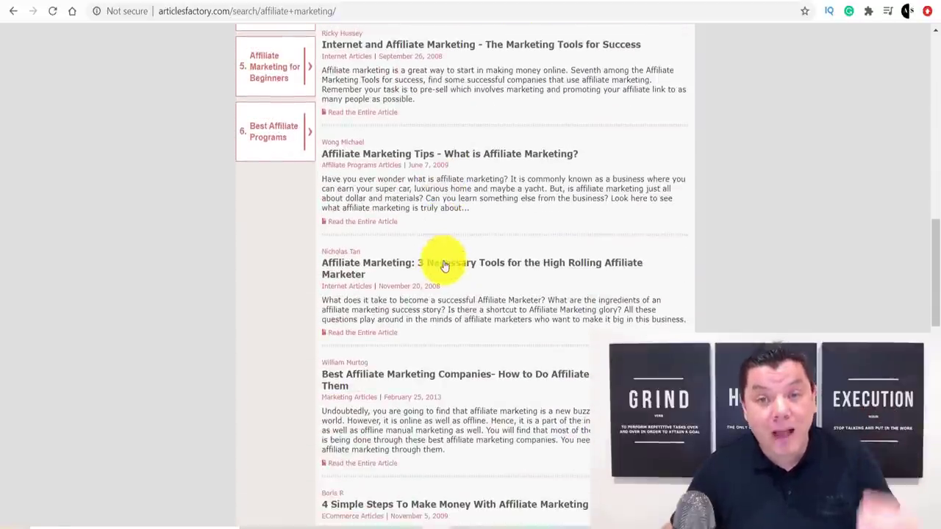
pyautogui.scroll(-2, 447, 265)
pyautogui.scroll(5, 449, 267)
pyautogui.scroll(10, 449, 267)
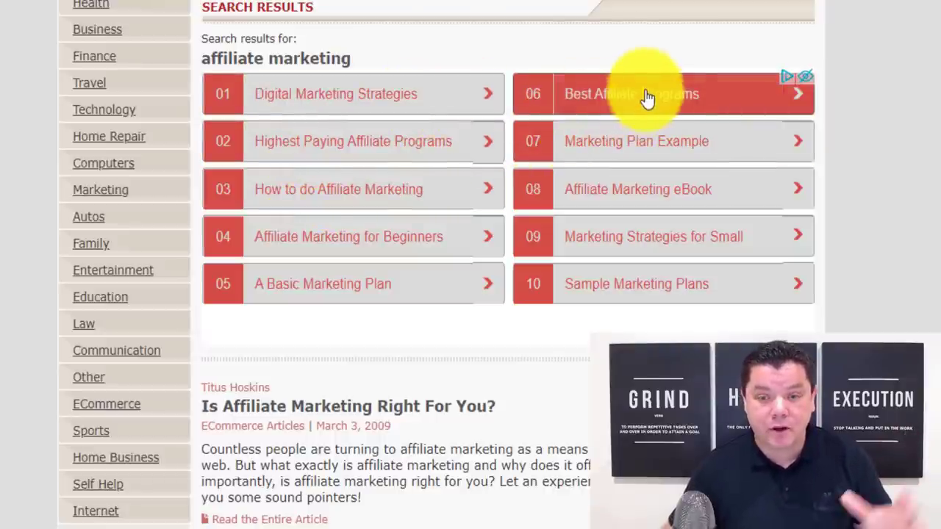
pyautogui.scroll(-4, 645, 136)
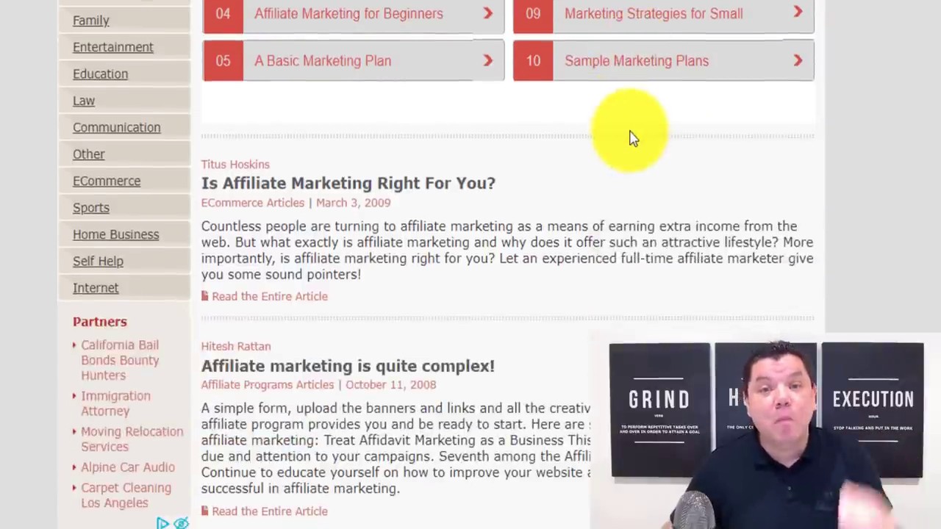
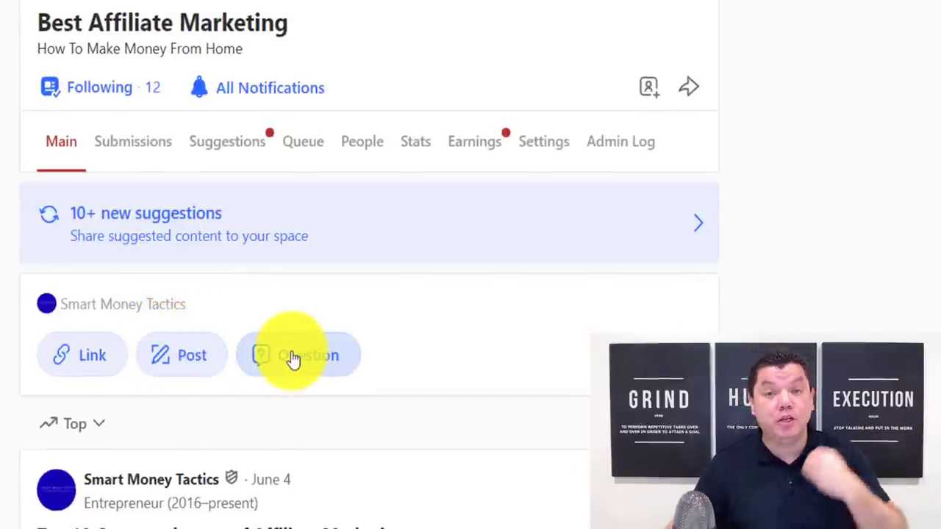
# Start a new post in Quora's Best Affiliate Marketing space with the title "Is Affiliate Marketing Right For You?"
pyautogui.click(183, 366)
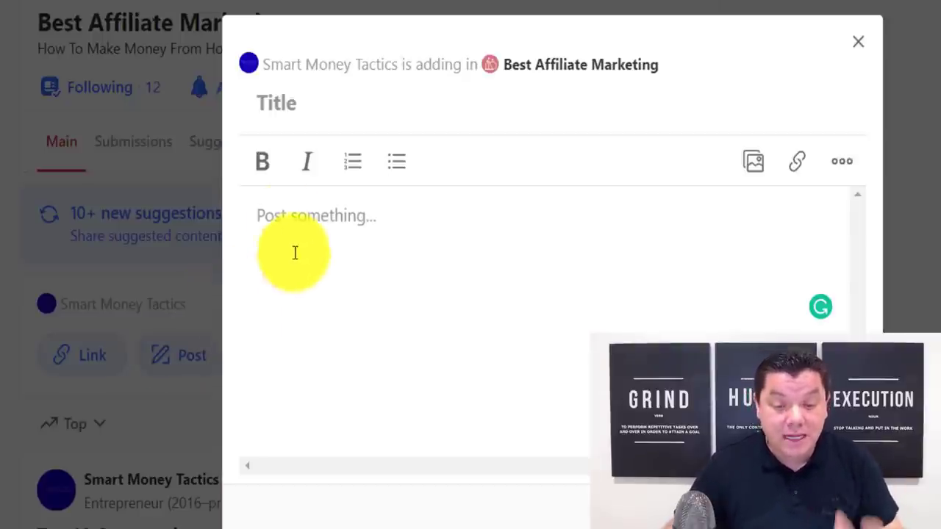
pyautogui.click(317, 97)
pyautogui.write('Is Affiliate Marketing Right For You?')
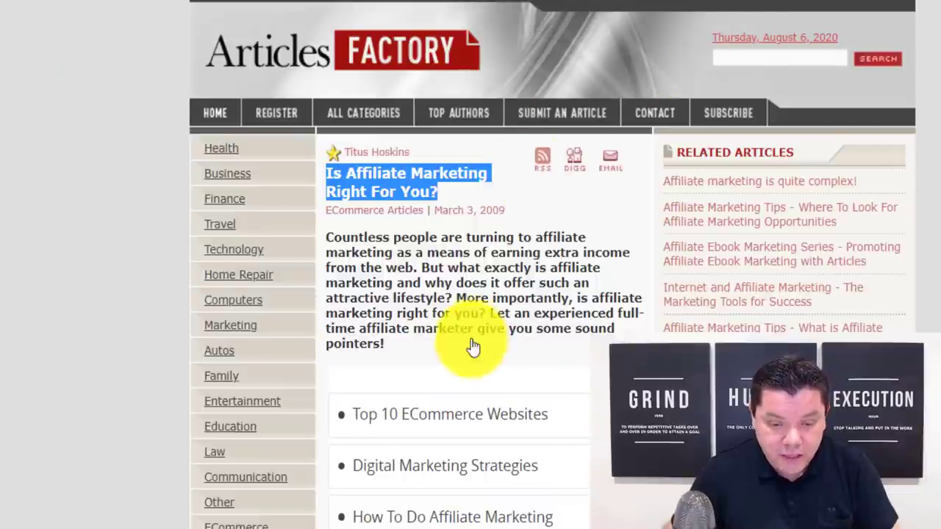
# Copy the article's four paragraphs running from "Is it something that you should investigate" through "And the rest as they say is history..."
pyautogui.scroll(-5, 471, 341)
pyautogui.scroll(-3, 476, 333)
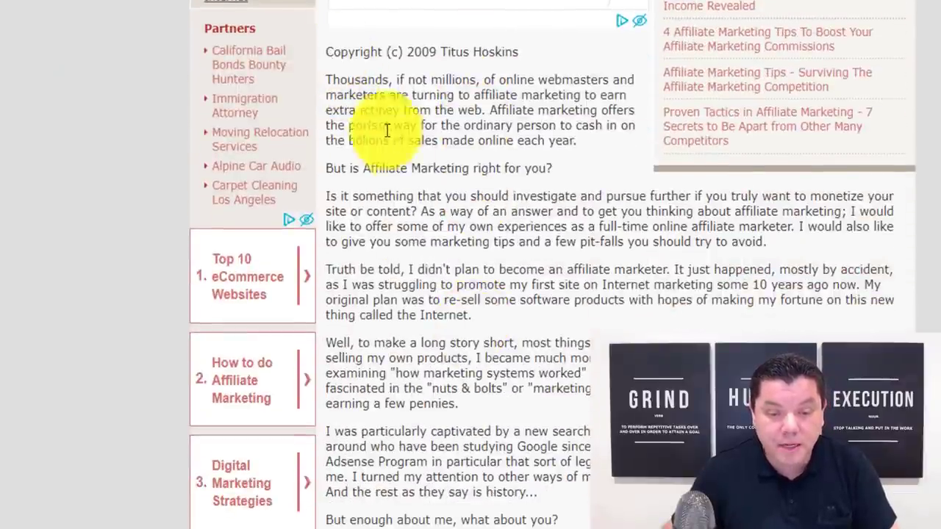
pyautogui.scroll(-7, 387, 117)
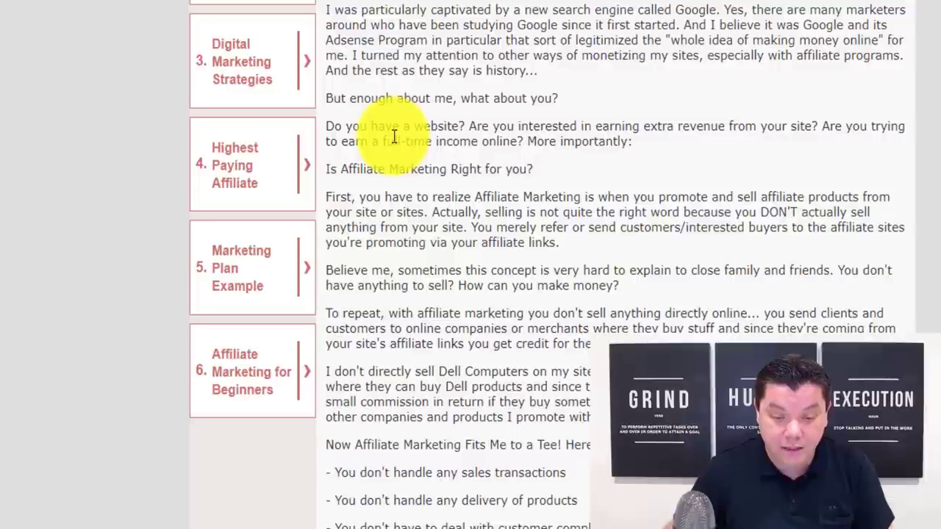
pyautogui.scroll(-6, 397, 140)
pyautogui.scroll(10, 458, 184)
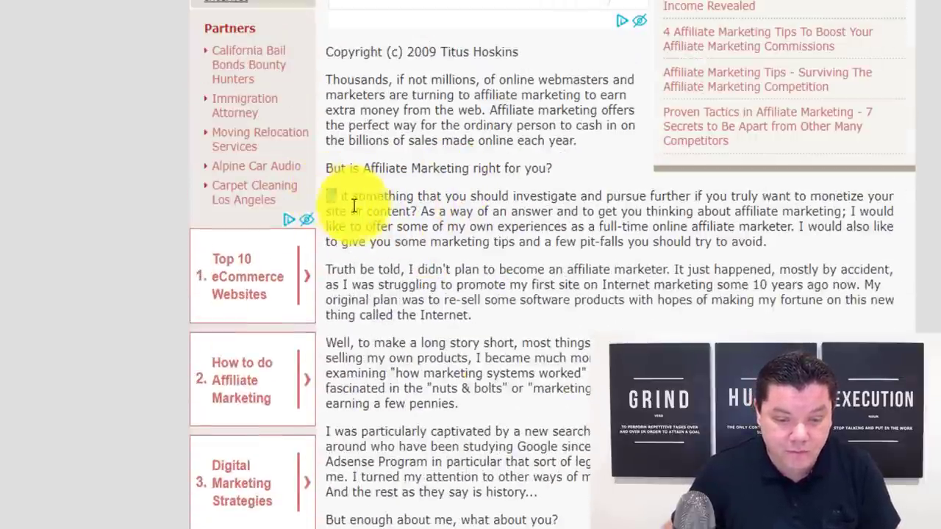
pyautogui.moveTo(326, 197); pyautogui.dragTo(474, 270)
pyautogui.moveTo(618, 299); pyautogui.dragTo(538, 492)
pyautogui.rightClick(631, 289)
pyautogui.click(703, 295)
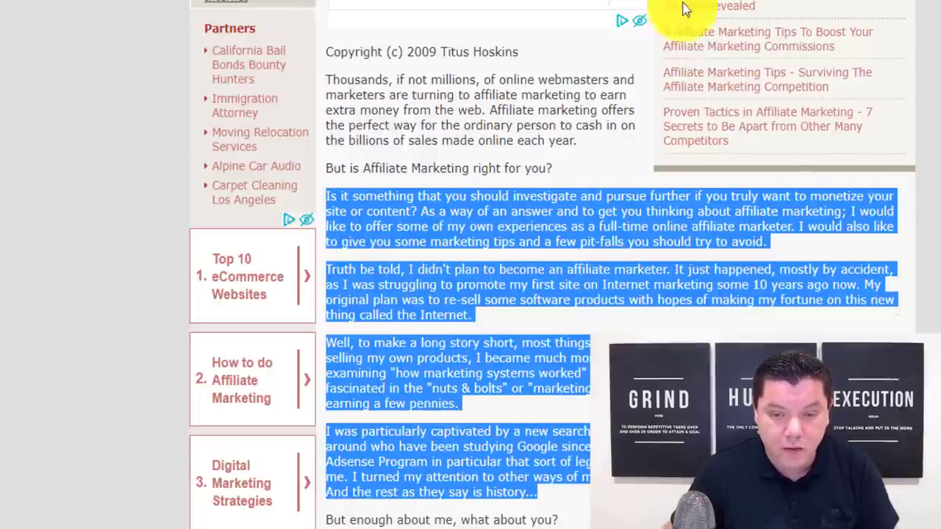
# Switch to Quora and paste the copied article paragraphs into the body of the "Is Affiliate Marketing Right For You?" post
pyautogui.hotkey('ctrl', 'Tab')
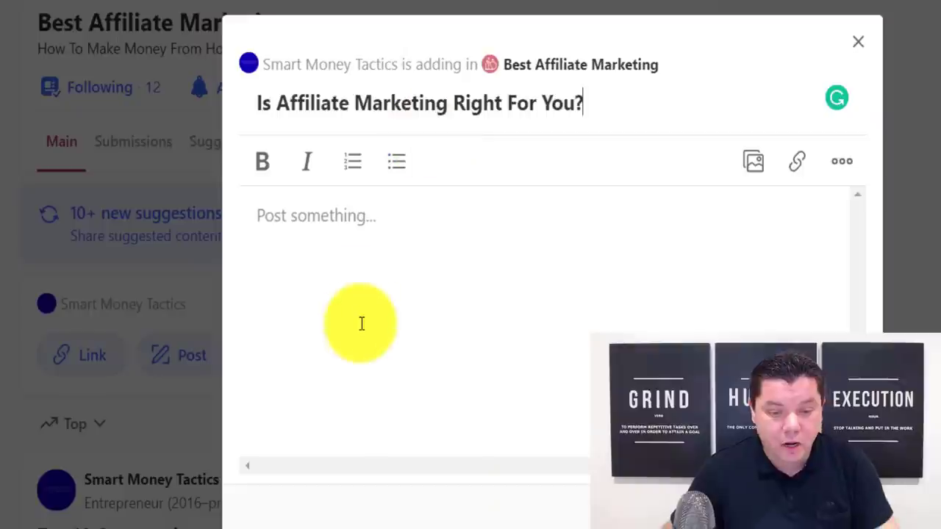
pyautogui.click(384, 211)
pyautogui.hotkey('ctrl', 'v')
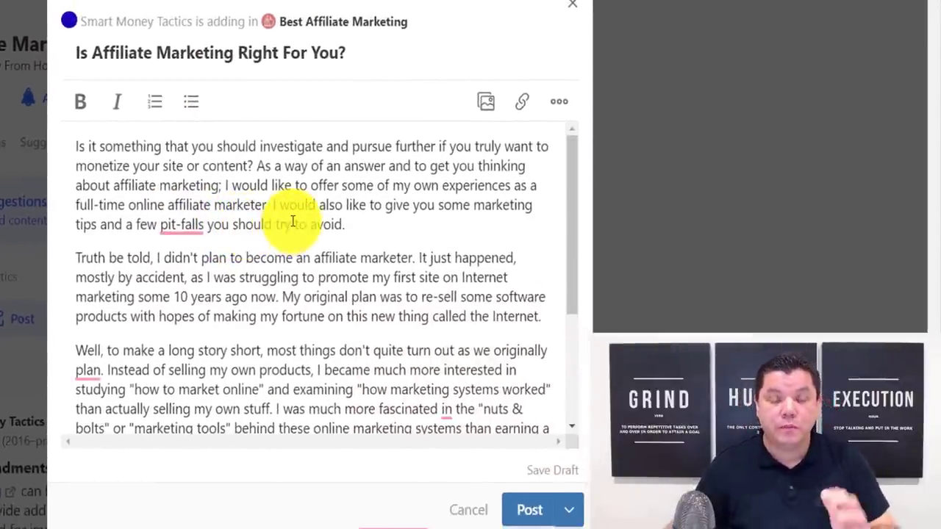
# Start a new paragraph in the post directly below the opening paragraph
pyautogui.click(375, 227)
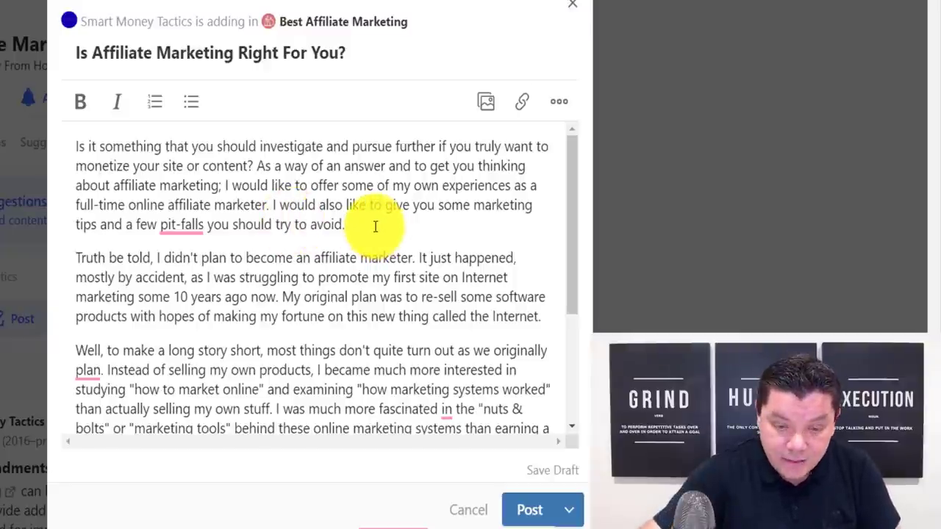
pyautogui.press('Return')
pyautogui.press('Return')
pyautogui.press('BackSpace')
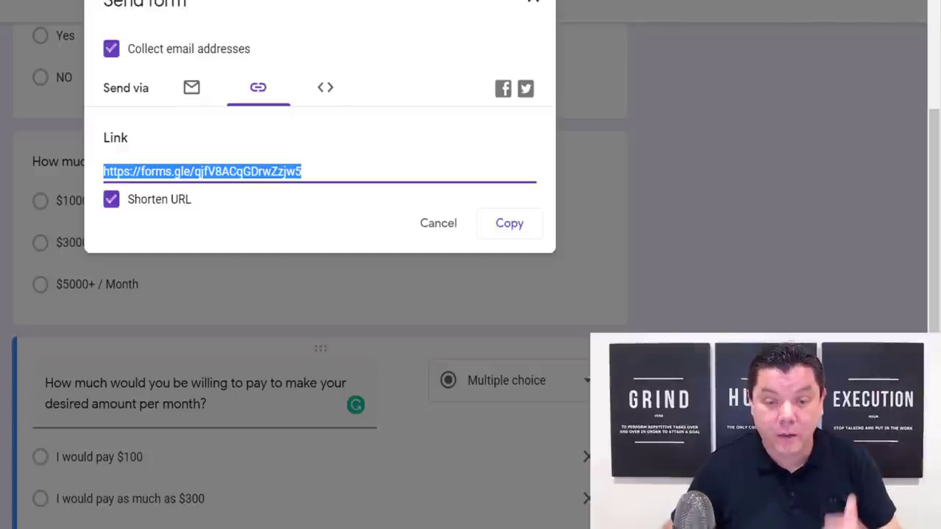
# Copy the form link and write "Click on this link to learn if you qualify for a free training to learn how to make money with affiliate marketing"
pyautogui.click(509, 223)
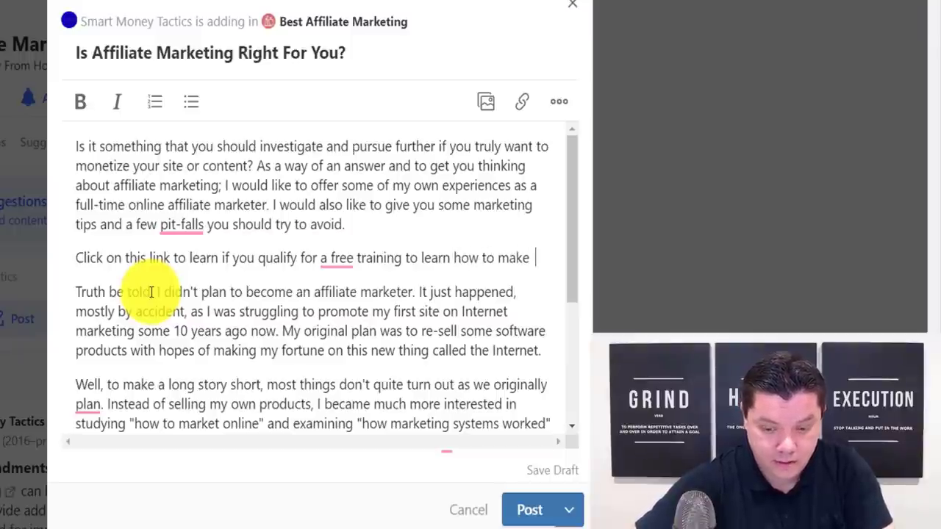
pyautogui.write('money with affiliate marketing')
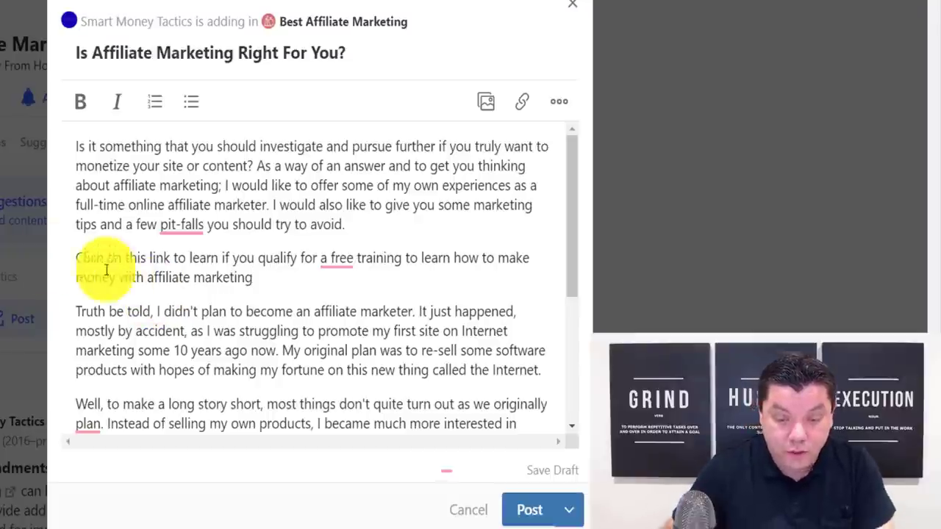
pyautogui.moveTo(272, 275); pyautogui.dragTo(76, 260)
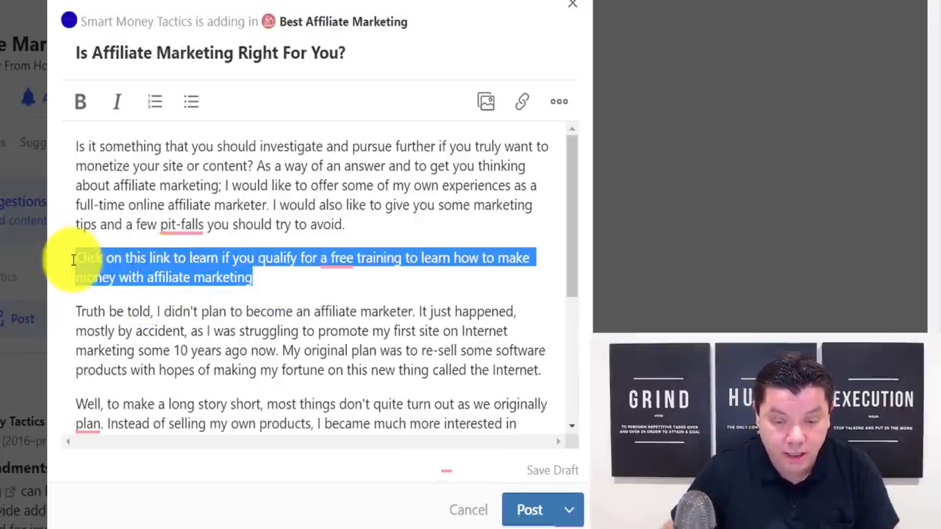
pyautogui.click(522, 103)
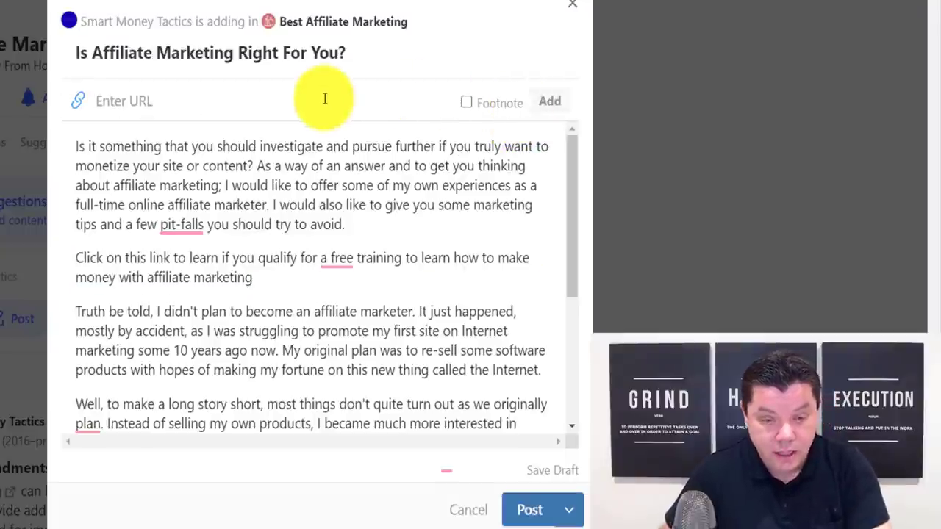
pyautogui.hotkey('ctrl', 'v')
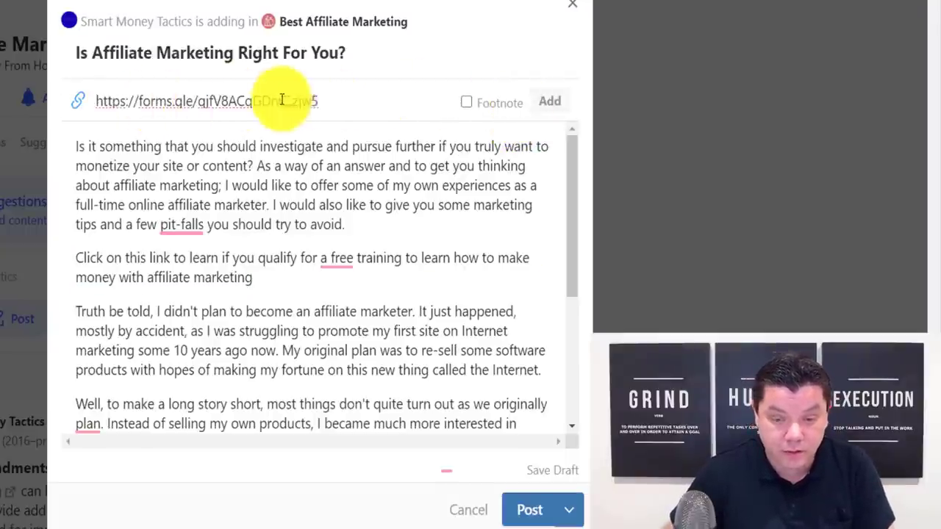
pyautogui.click(553, 103)
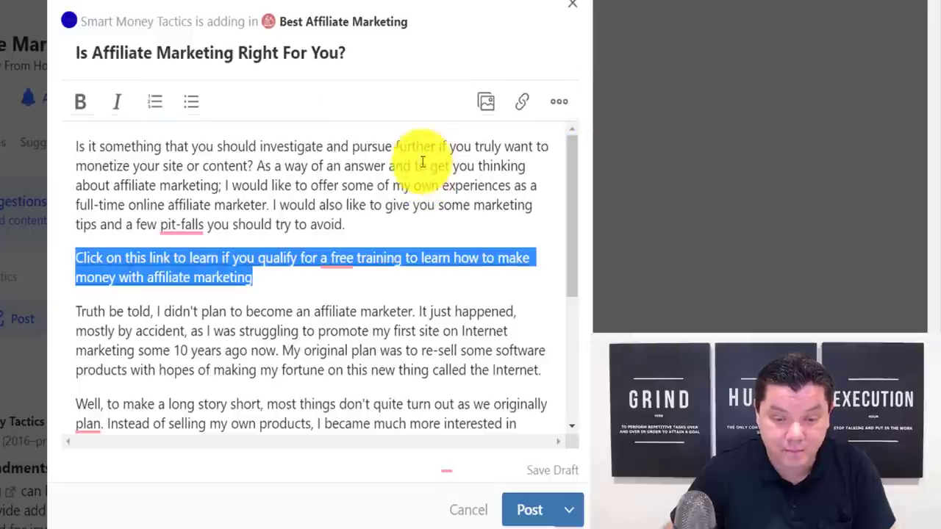
pyautogui.click(80, 103)
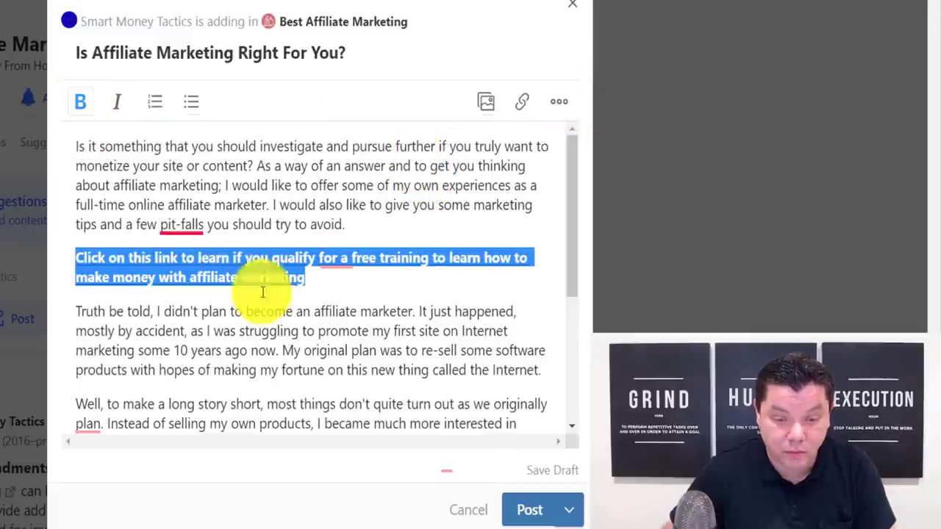
pyautogui.click(345, 289)
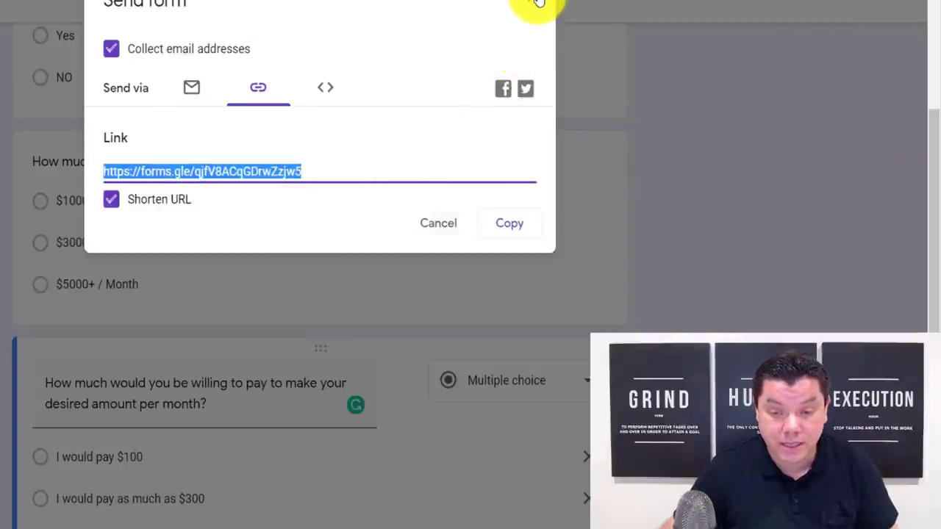
# Close the Send form dialog in Google Forms and look over the survey questions and answer options
pyautogui.click(438, 223)
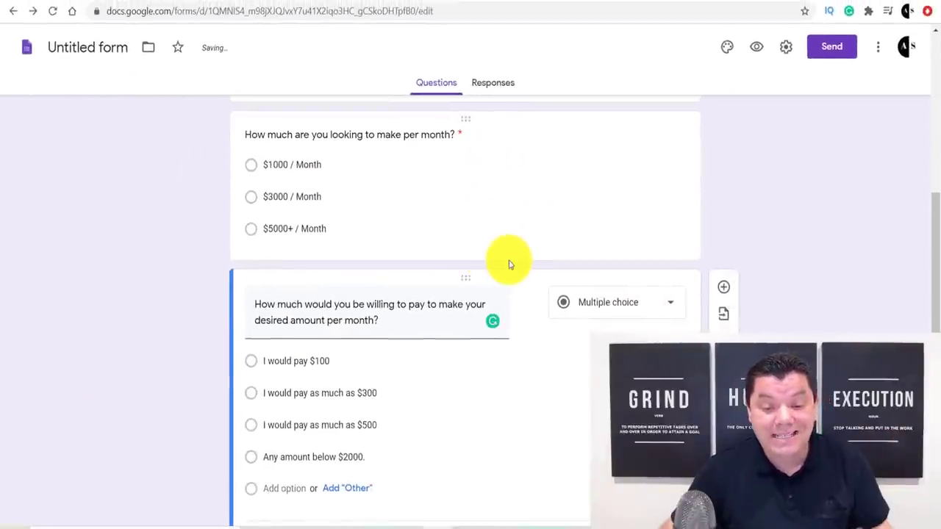
pyautogui.scroll(3, 509, 265)
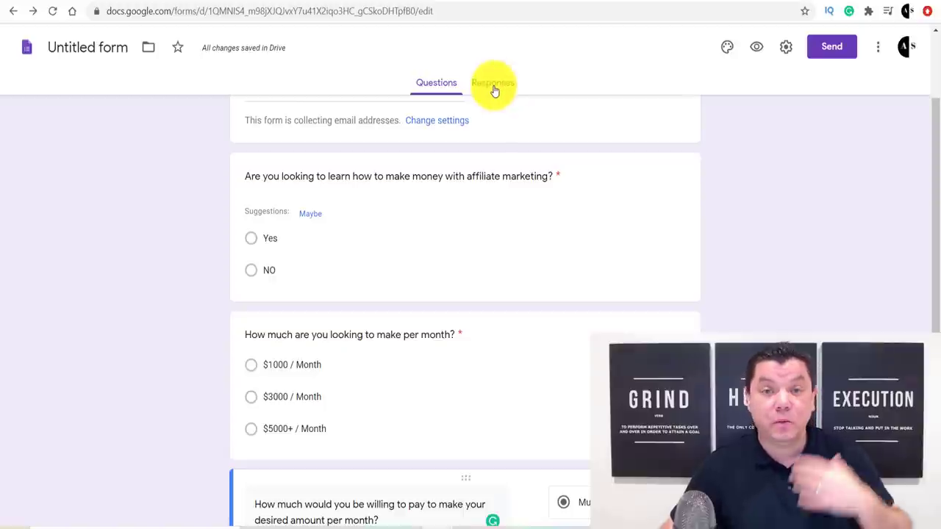
pyautogui.scroll(-4, 462, 220)
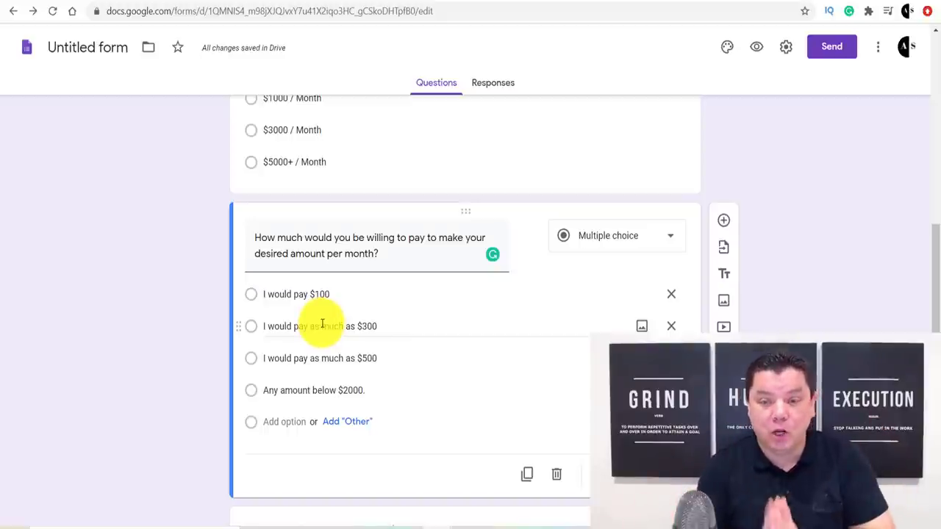
# Return to the Quora post, check the rest of its body text, and leave the post editor
pyautogui.click(466, 6)
pyautogui.scroll(-3, 495, 309)
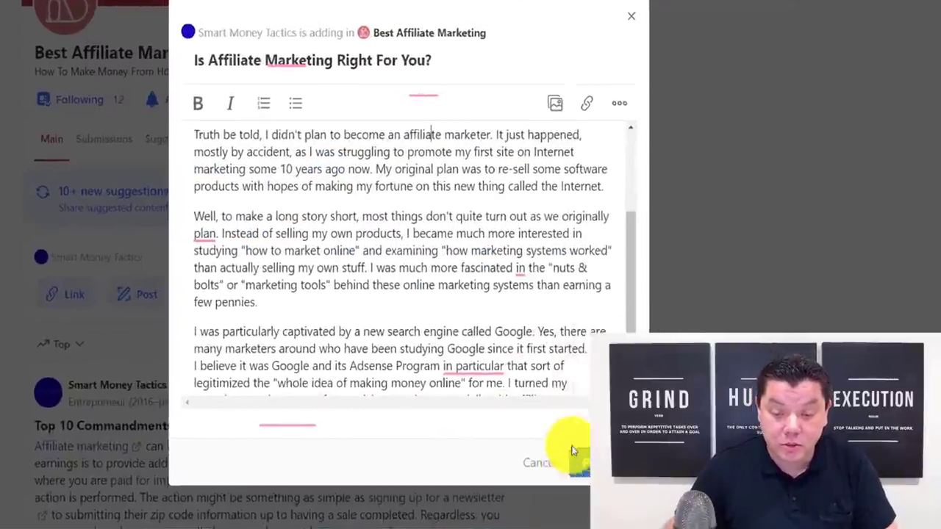
pyautogui.click(481, 446)
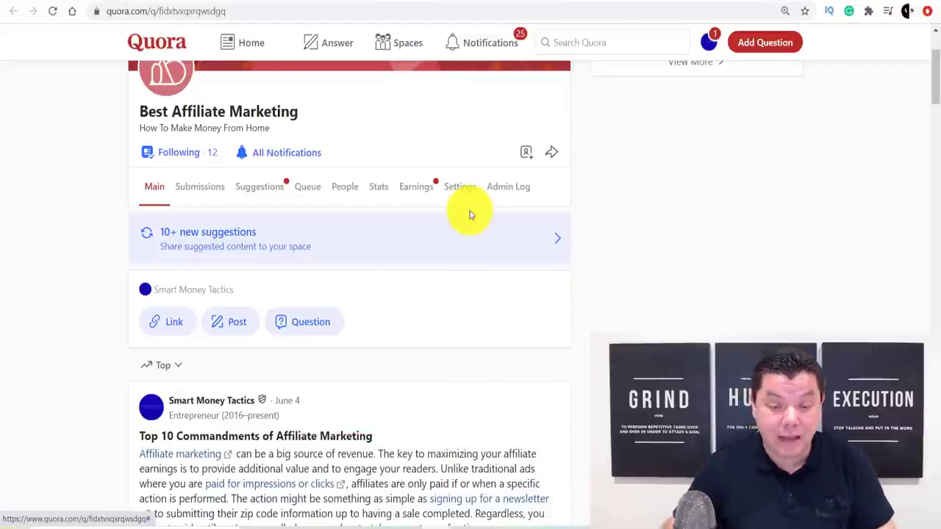
# Examine the promotional links in the space's "Top 10 Commandments of Affiliate Marketing" post and the offers on the Smart Money Tactics Linktree page
pyautogui.scroll(-3, 451, 237)
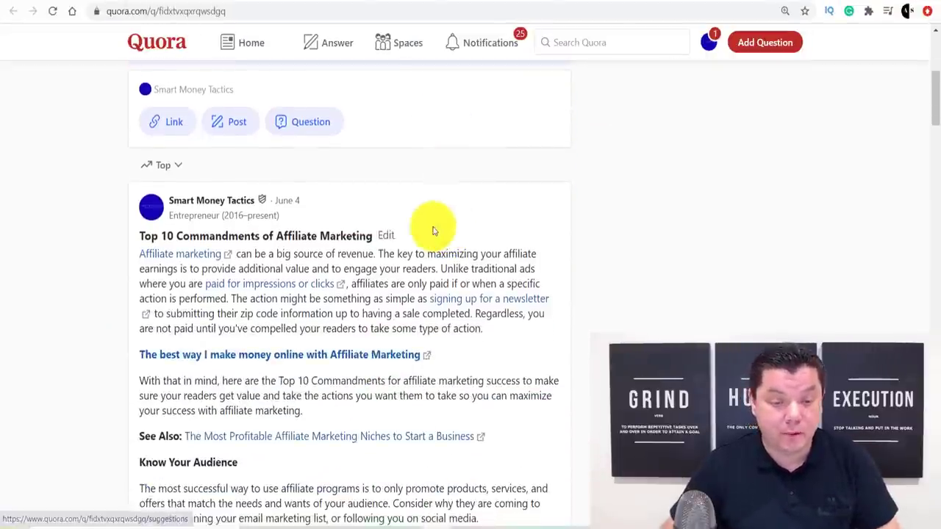
pyautogui.scroll(-2, 262, 282)
pyautogui.scroll(1, 250, 191)
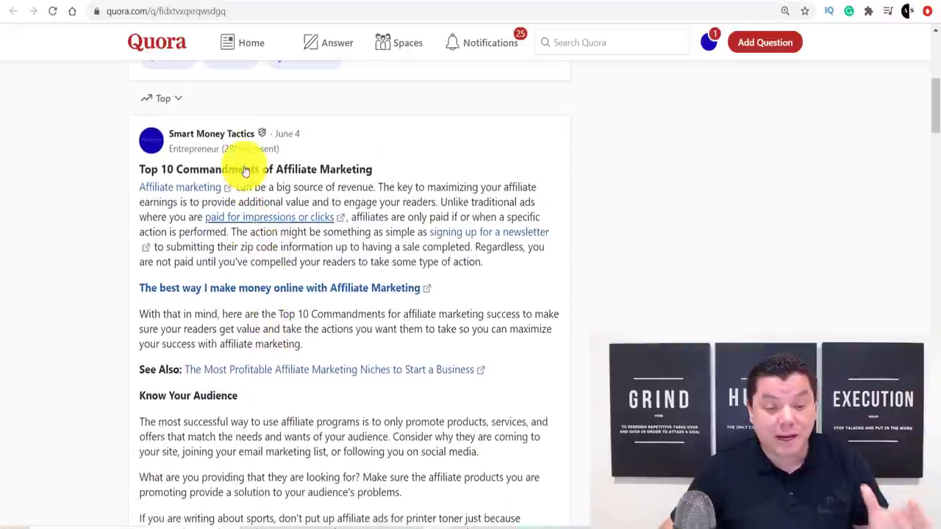
pyautogui.scroll(-1, 179, 247)
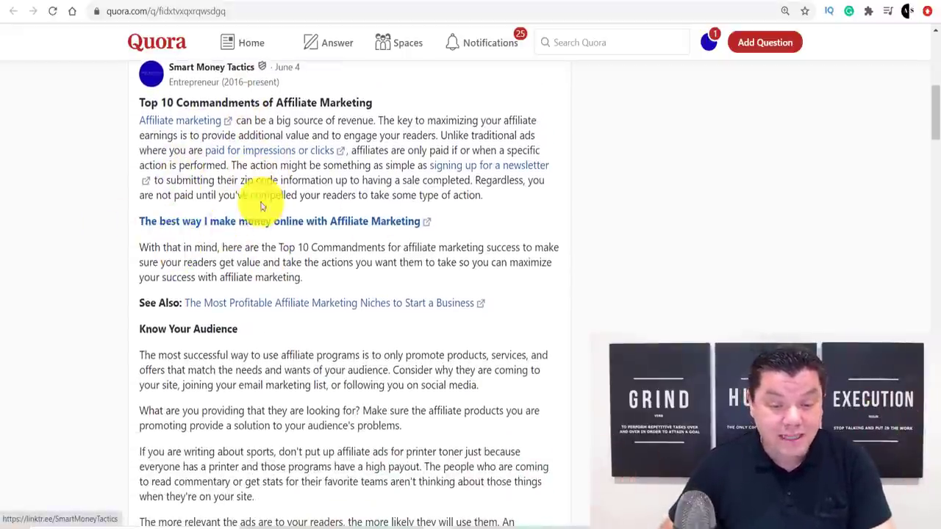
pyautogui.scroll(1, 308, 221)
pyautogui.scroll(1, 310, 218)
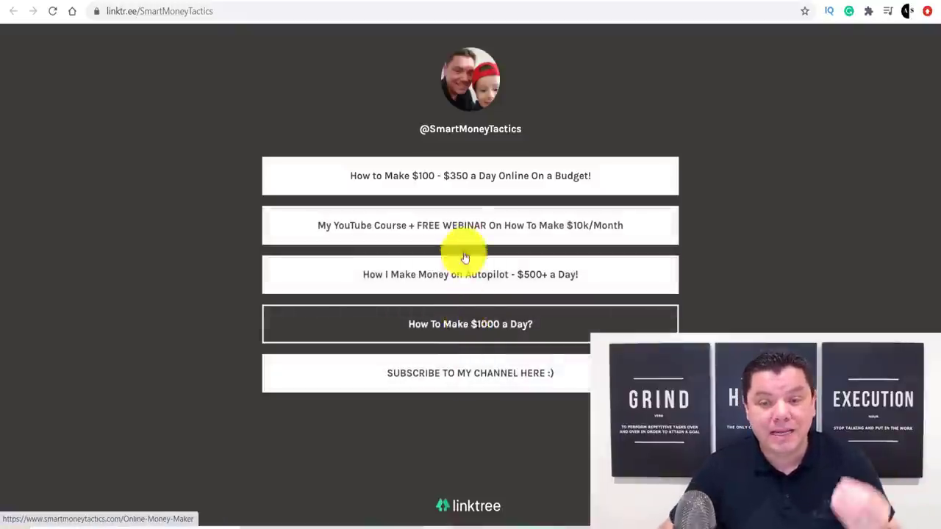
pyautogui.click(491, 4)
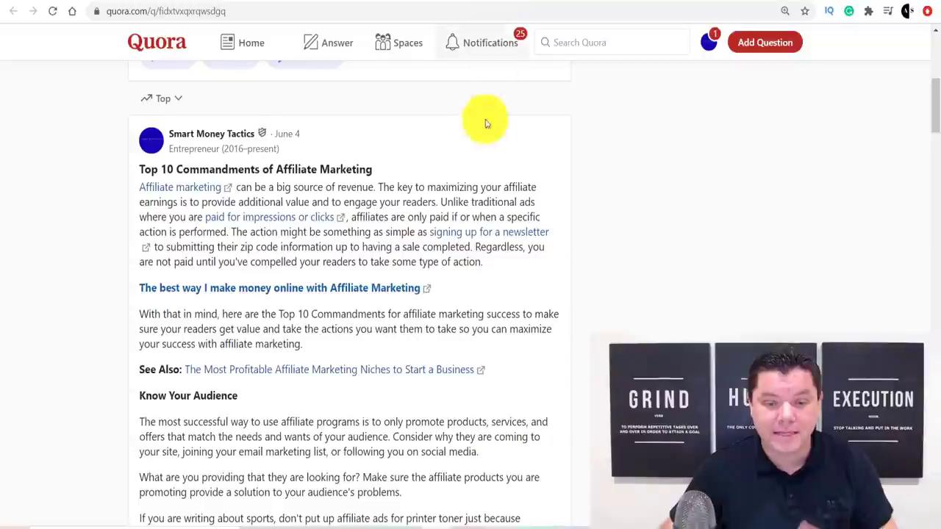
pyautogui.scroll(-2, 420, 233)
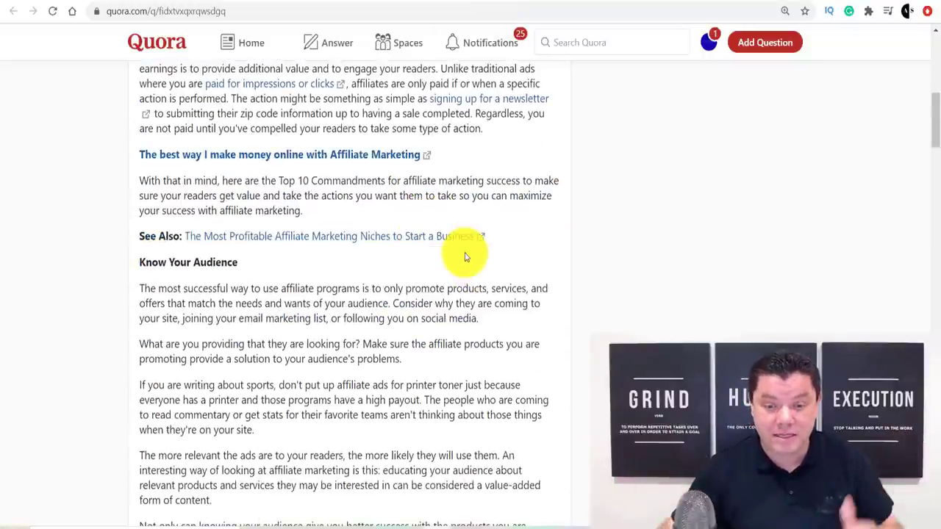
pyautogui.scroll(1, 464, 267)
pyautogui.scroll(5, 463, 267)
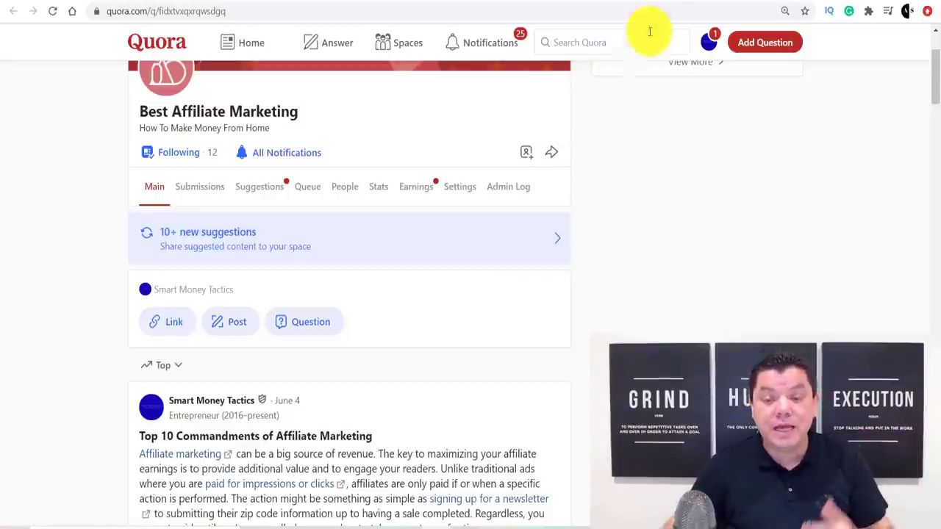
# Look at the ClickBank home page and the Digistore24 affiliates page, and return to the survey in Google Forms
pyautogui.click(647, 3)
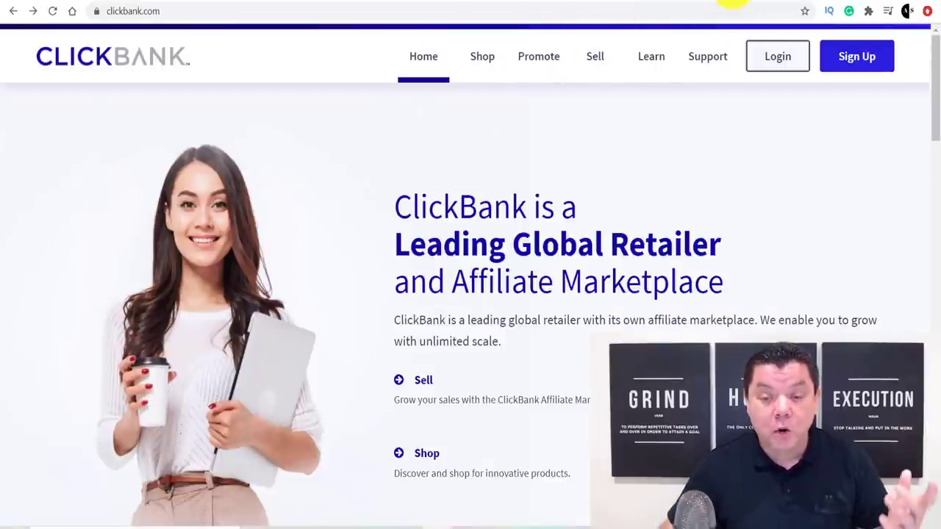
pyautogui.click(721, 4)
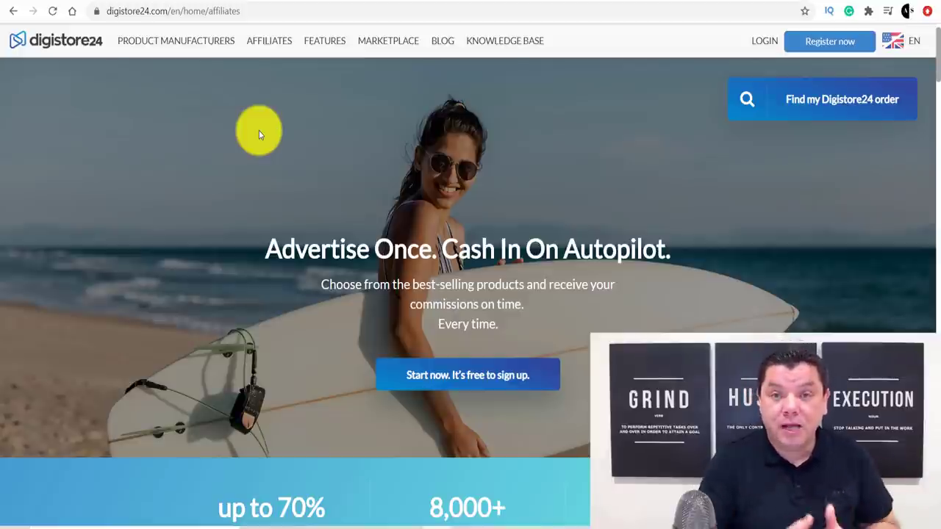
pyautogui.click(267, 7)
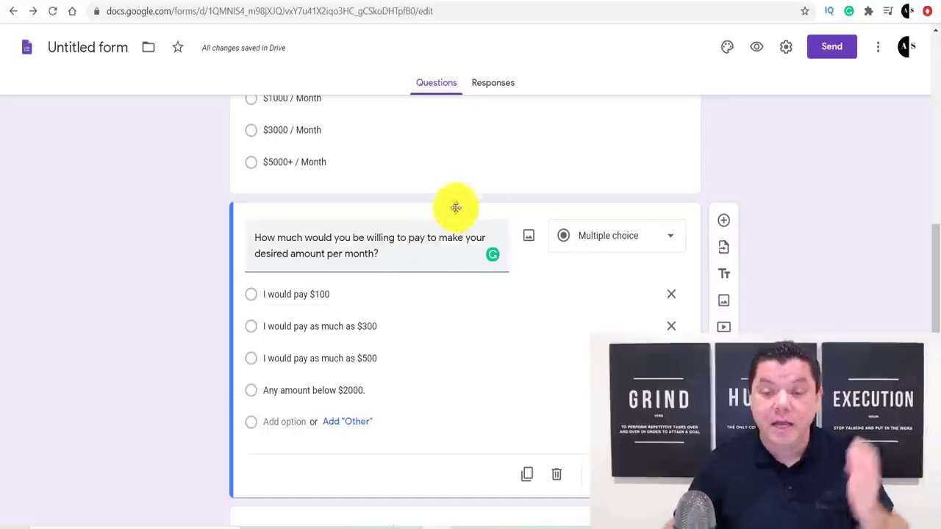
# Switch to the ClickBank Marketplace and look through its list of product categories
pyautogui.click(660, 3)
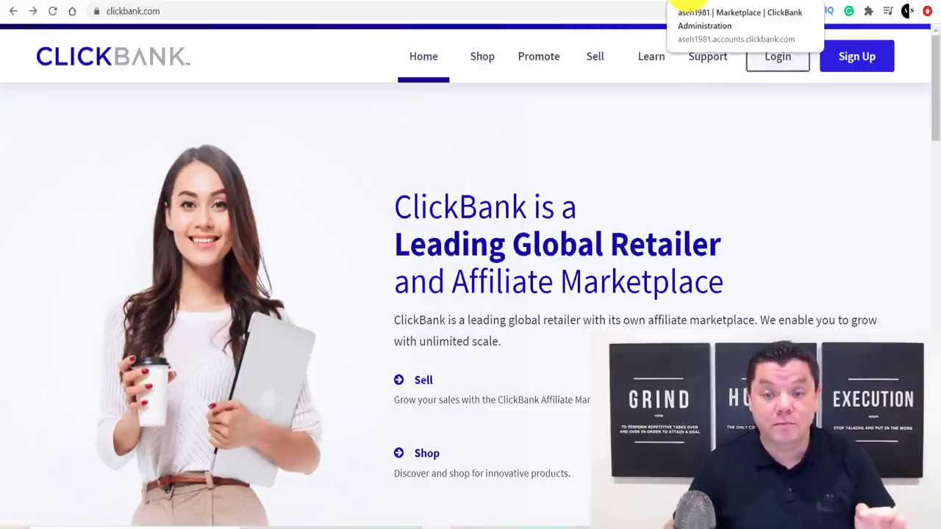
pyautogui.click(690, 3)
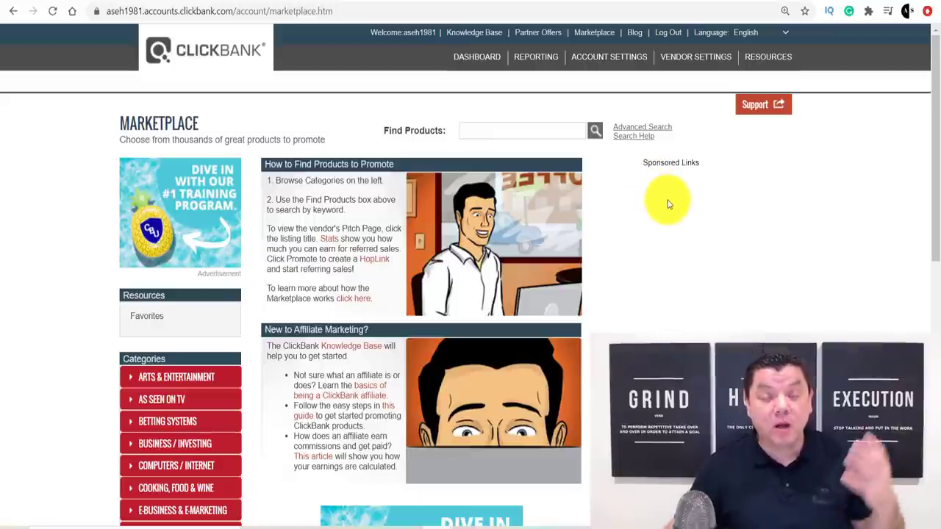
pyautogui.scroll(-3, 669, 197)
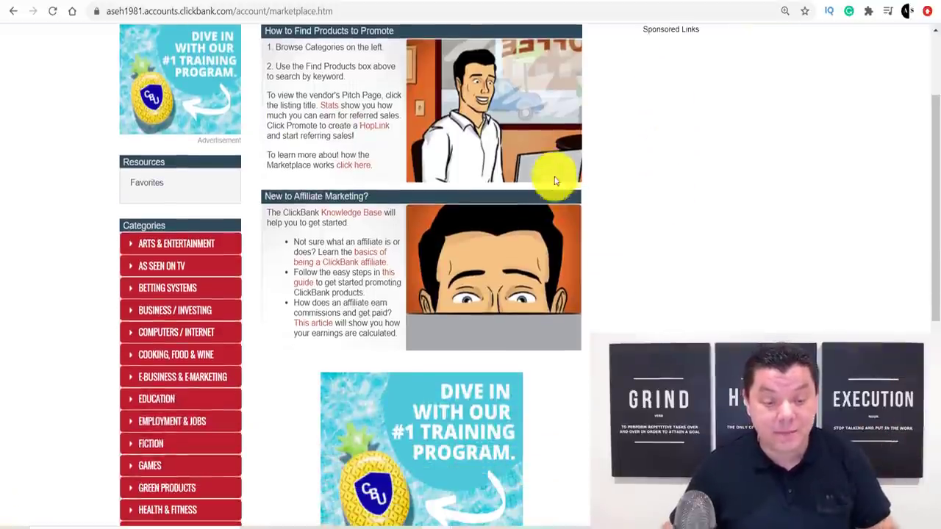
pyautogui.scroll(-1, 175, 234)
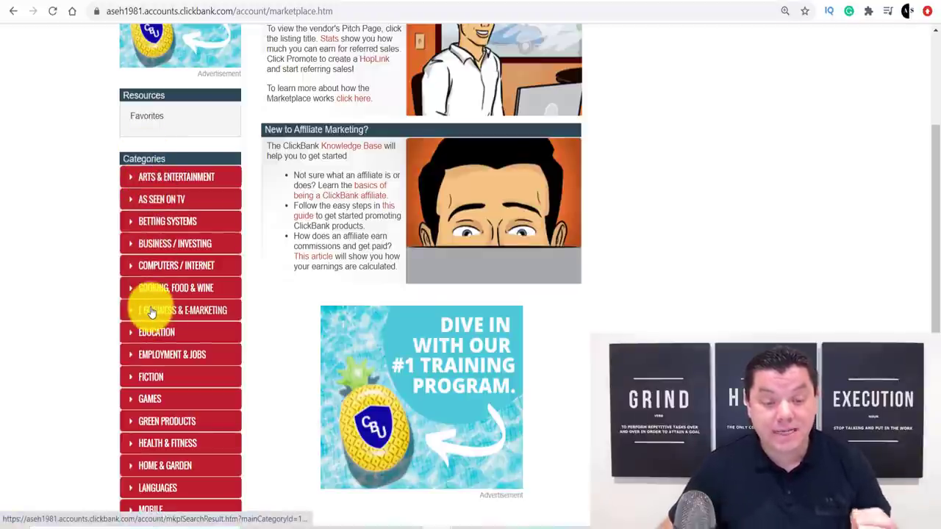
# Open the E-business & E-marketing category and examine the products' average earnings per sale, down to the Super Affiliate System listing
pyautogui.click(151, 313)
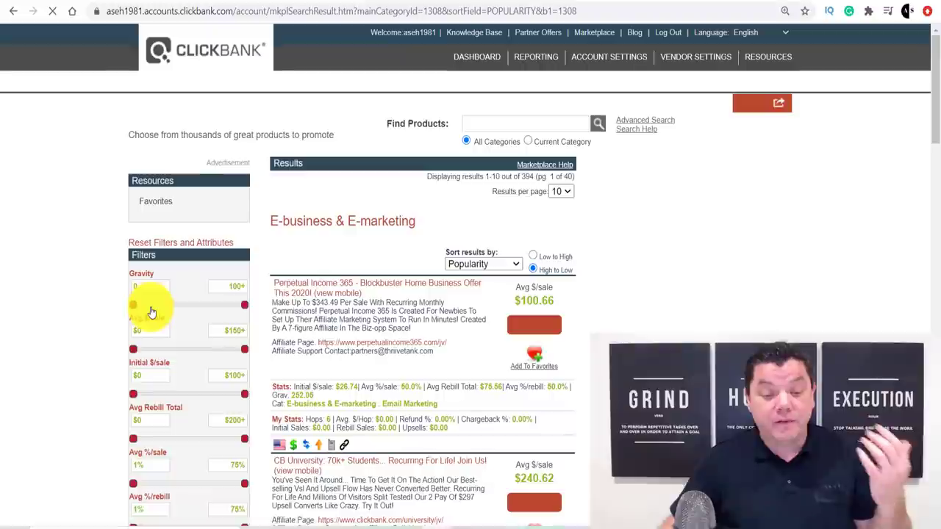
pyautogui.scroll(-2, 603, 172)
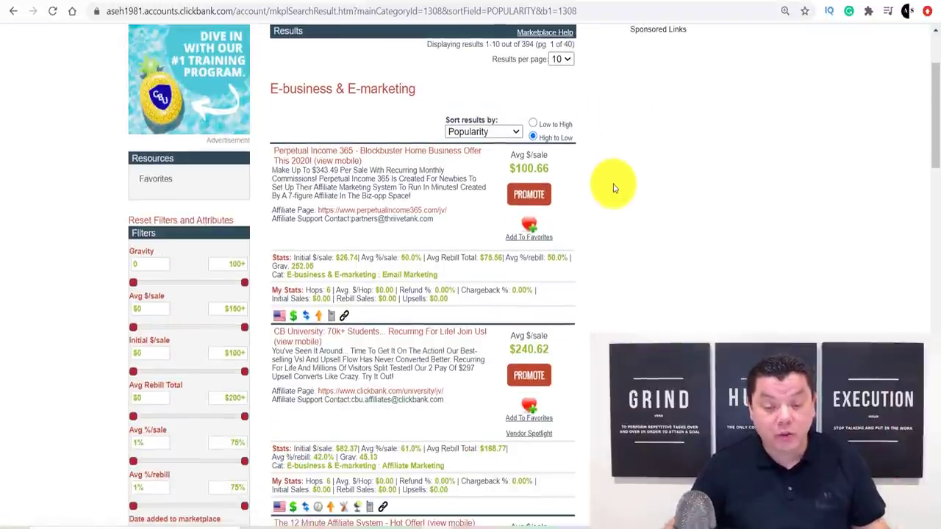
pyautogui.scroll(-1, 603, 176)
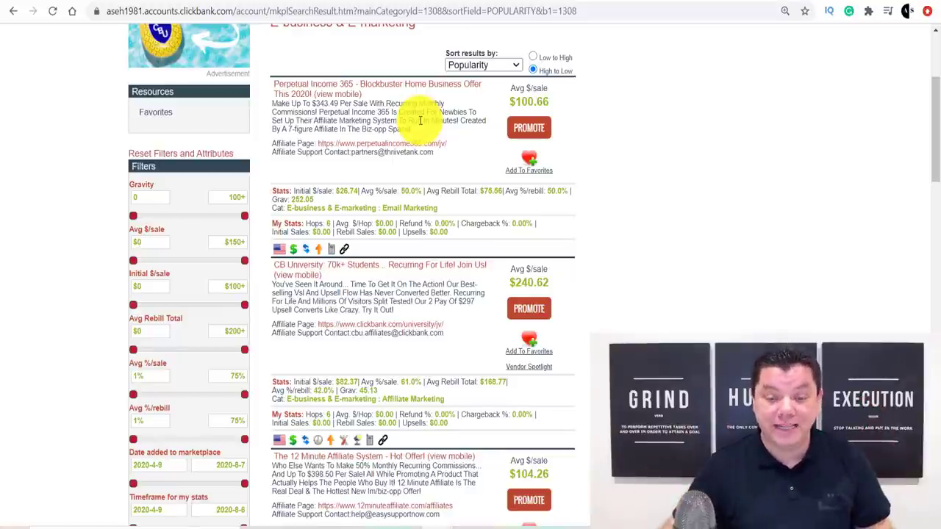
pyautogui.scroll(-1, 458, 202)
pyautogui.scroll(-2, 449, 313)
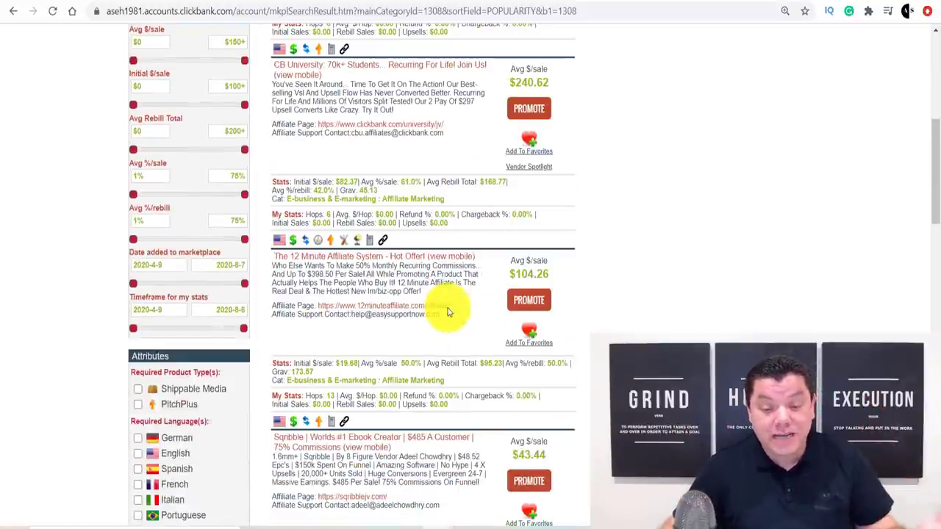
pyautogui.scroll(-3, 450, 310)
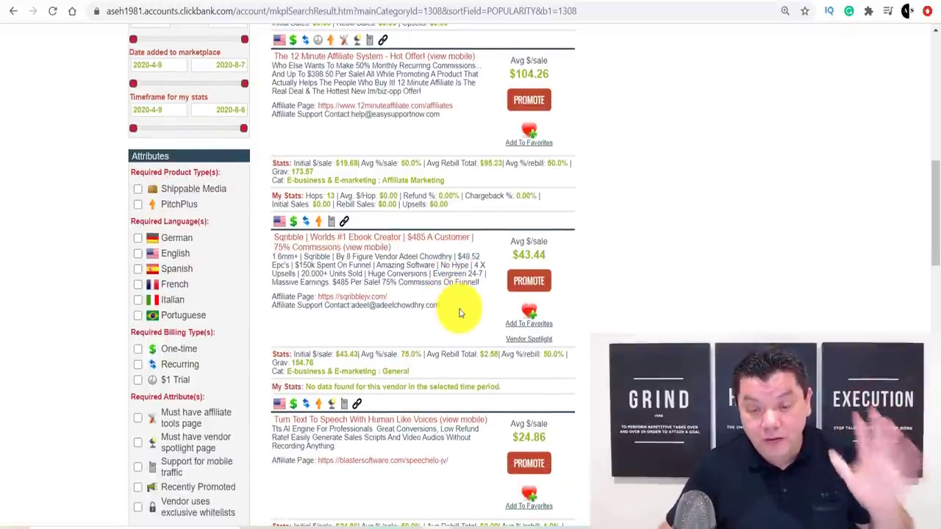
pyautogui.scroll(-7, 457, 314)
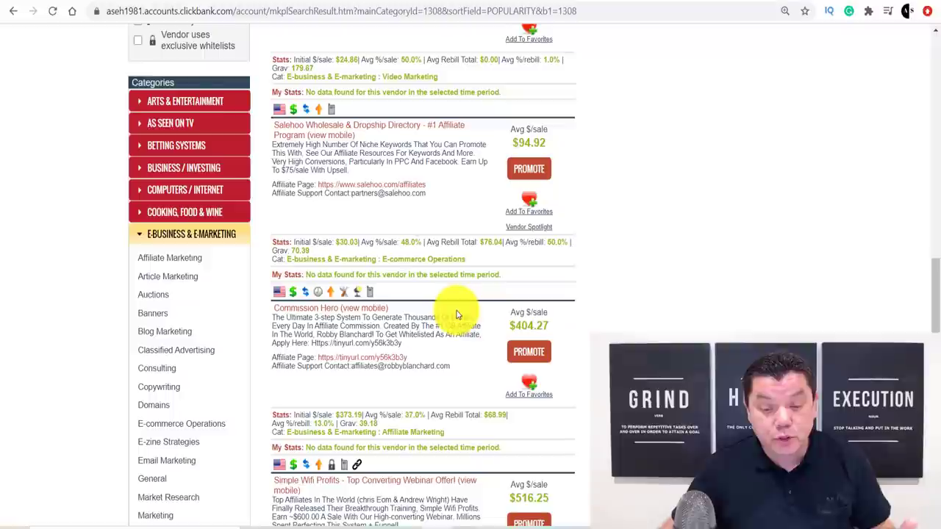
pyautogui.scroll(-2, 456, 312)
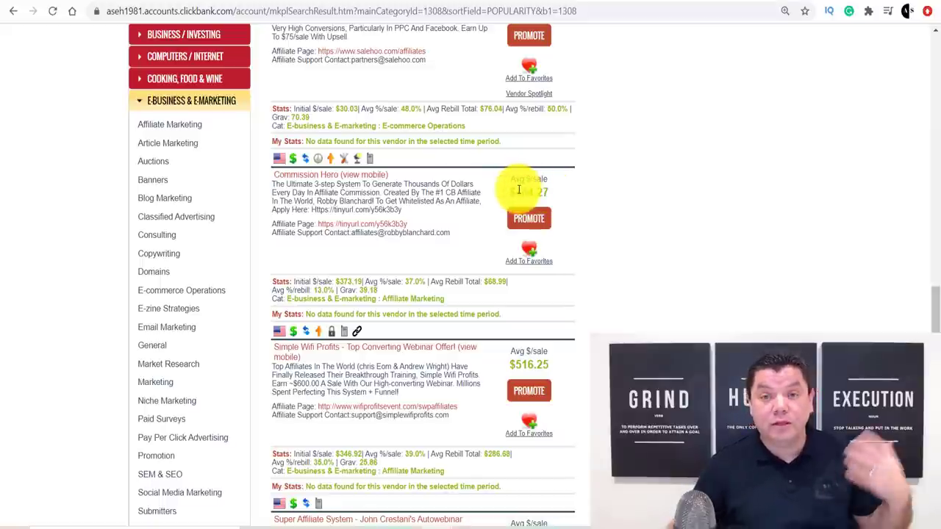
pyautogui.scroll(-1, 520, 192)
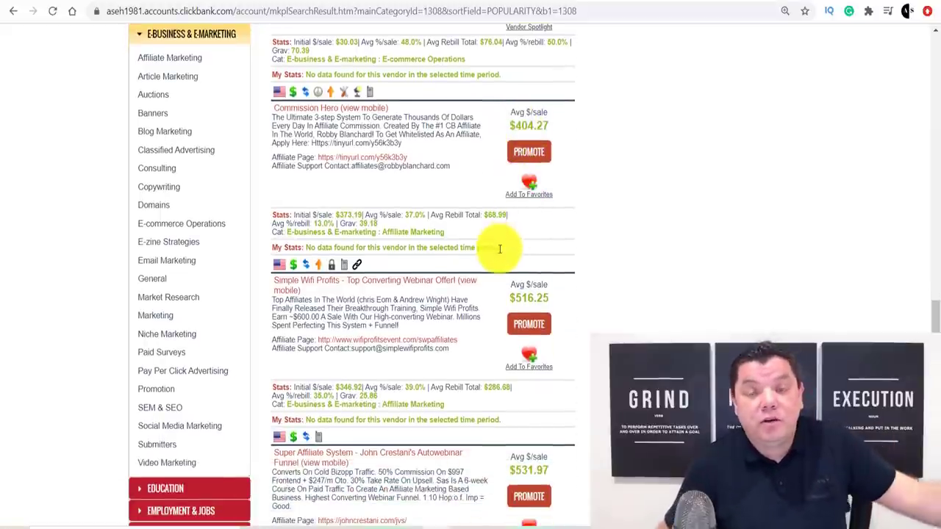
pyautogui.scroll(-1, 499, 233)
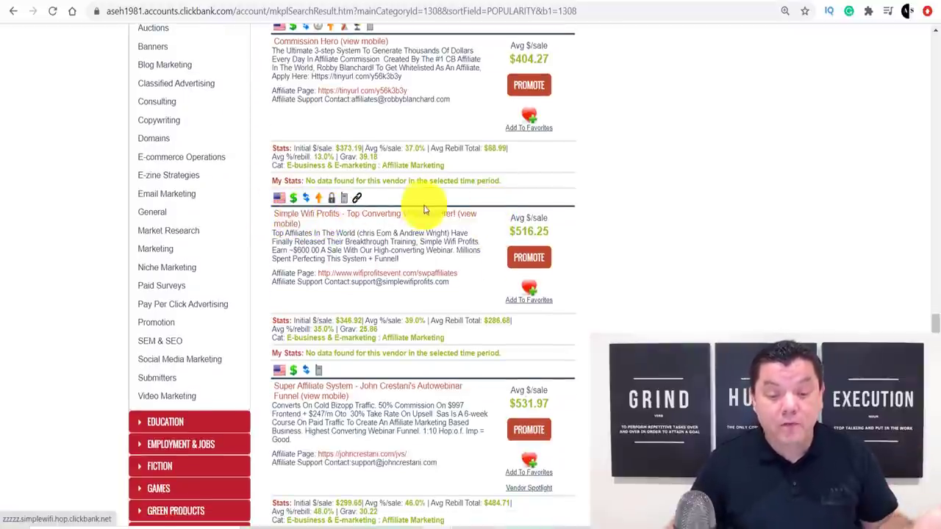
pyautogui.scroll(-1, 529, 232)
pyautogui.scroll(-2, 530, 233)
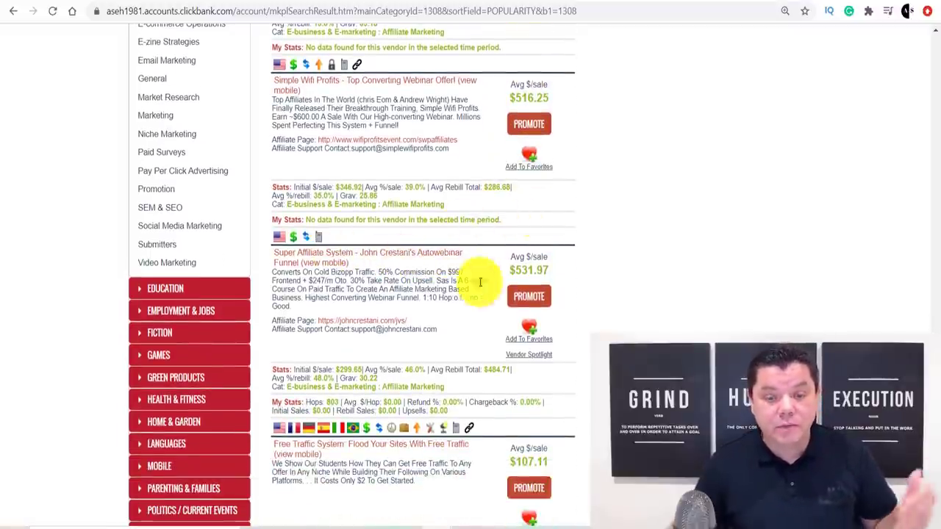
# Generate a HopLink for the Super Affiliate System with the default landing page, copy the encrypted link, and close the generator
pyautogui.click(529, 297)
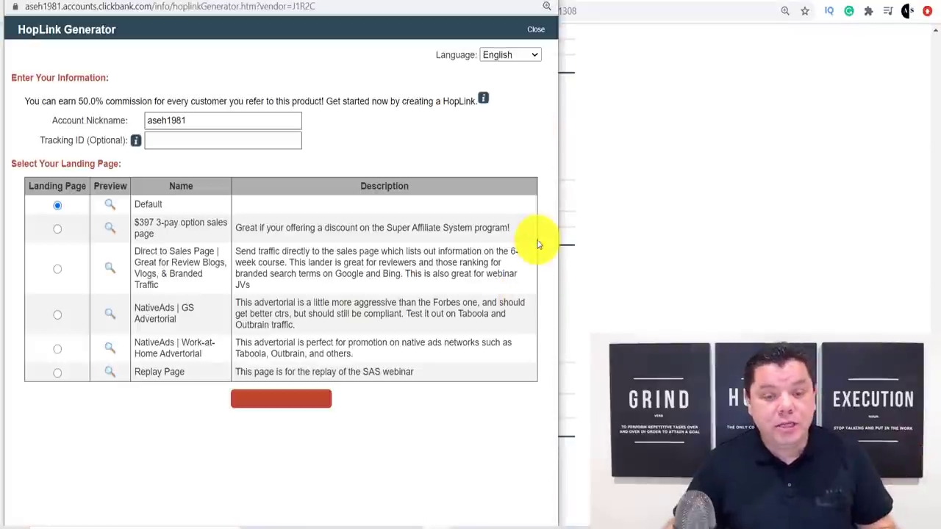
pyautogui.click(284, 408)
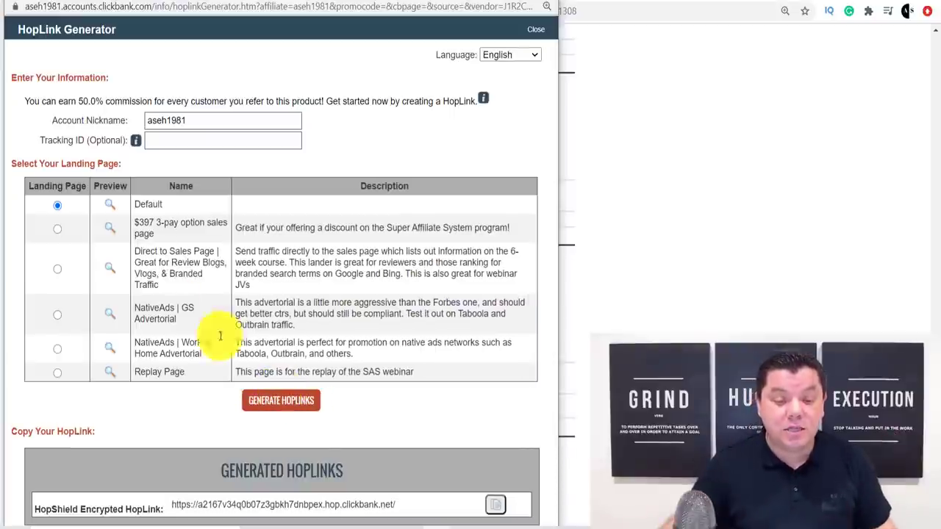
pyautogui.click(498, 506)
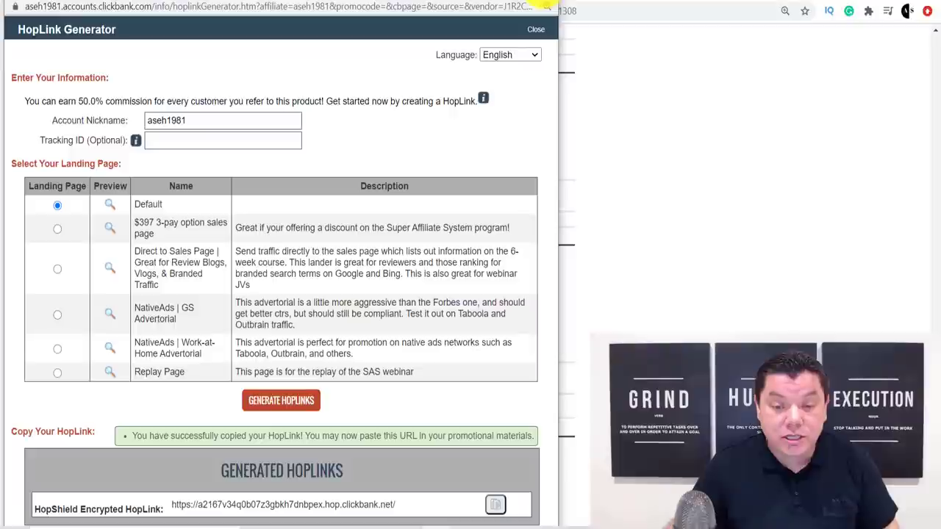
pyautogui.click(547, 6)
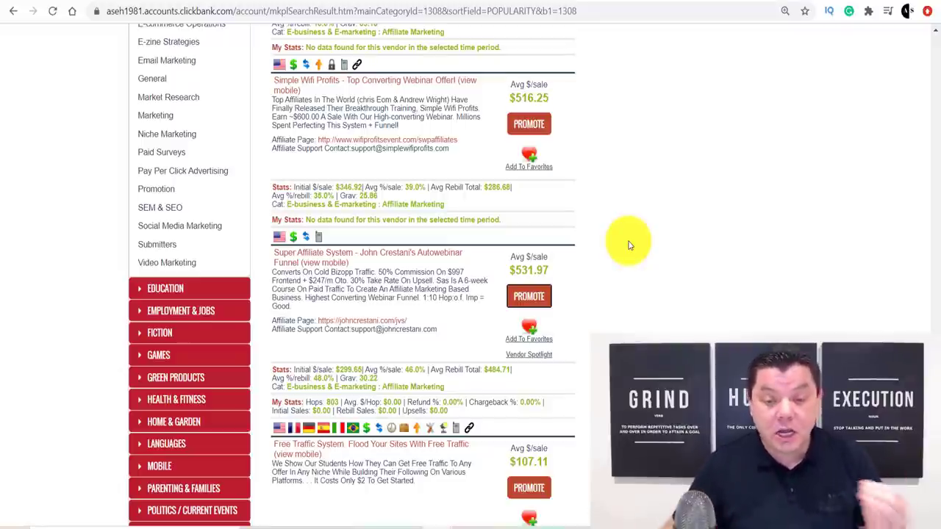
# Look back over the E-business & E-marketing products and return to the survey in Google Forms
pyautogui.scroll(7, 628, 246)
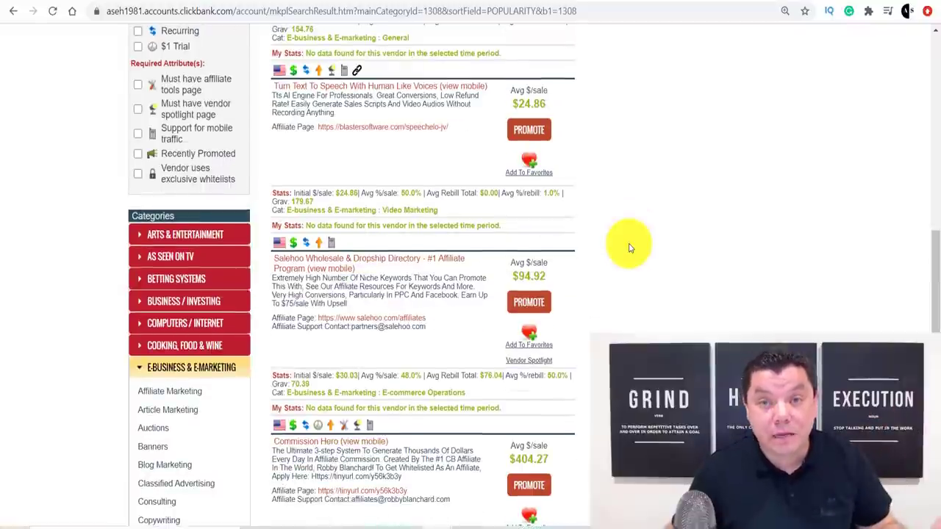
pyautogui.scroll(4, 628, 248)
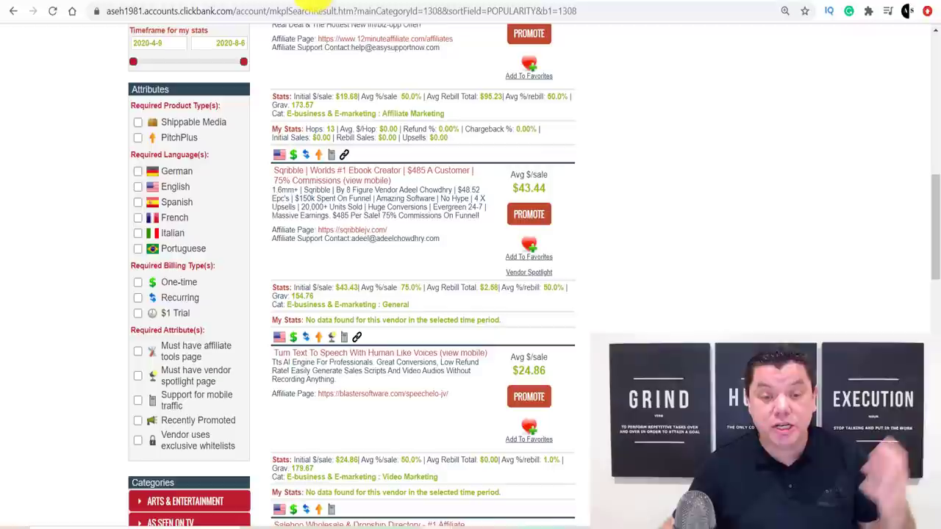
pyautogui.click(319, 5)
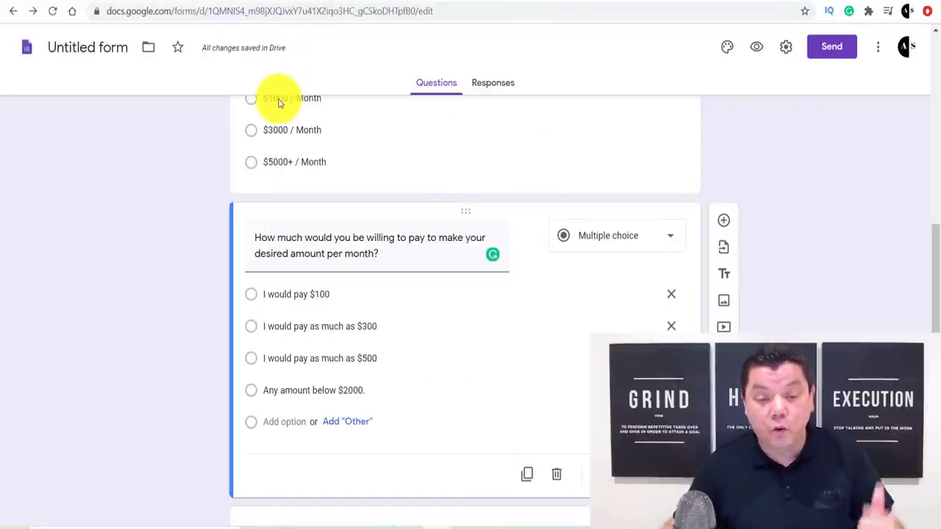